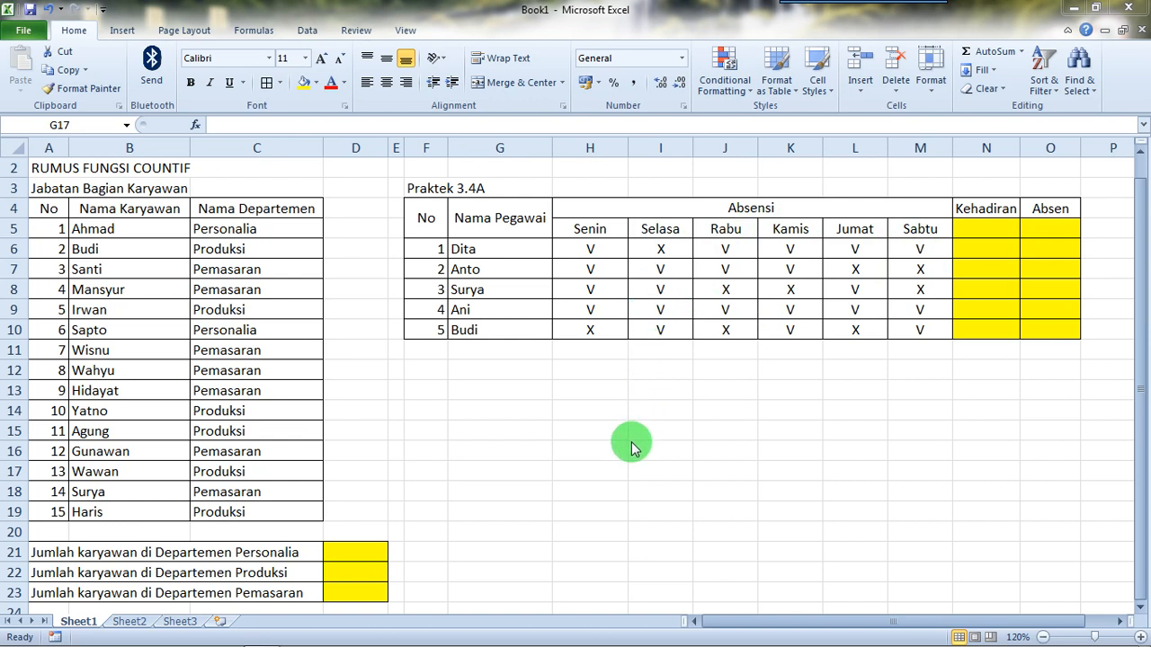
Step: Start a COUNTIF formula in D21 for the Personalia headcount, using C5:C19 as the range, followed by a semicolon separator
left_click(601, 478)
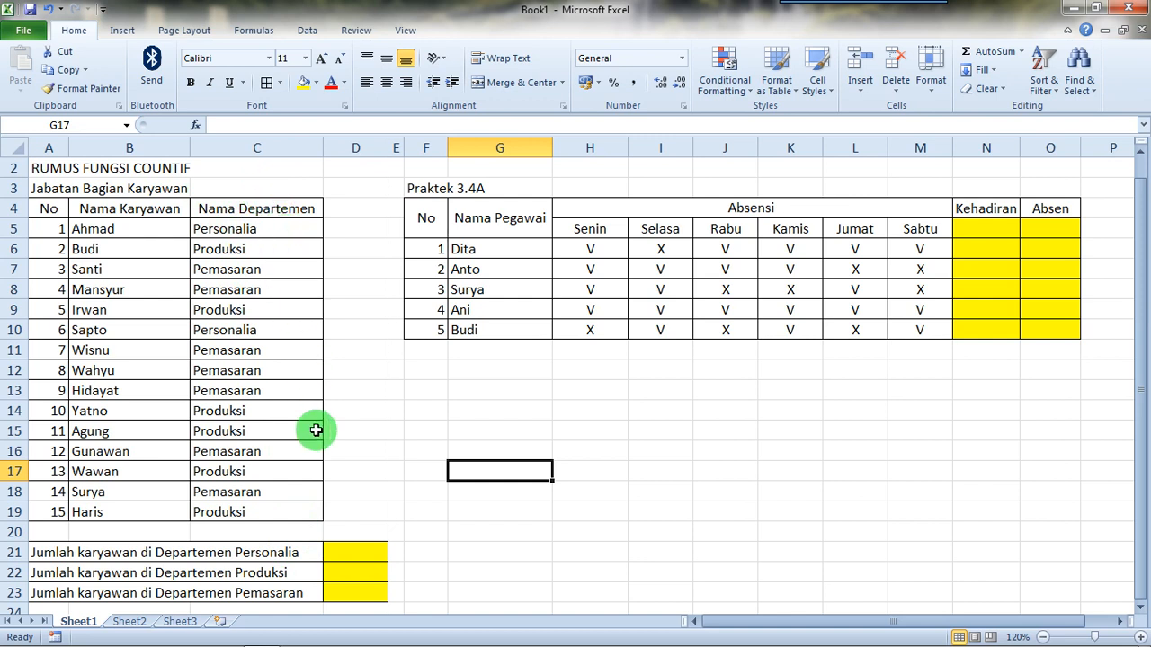
left_click(345, 555)
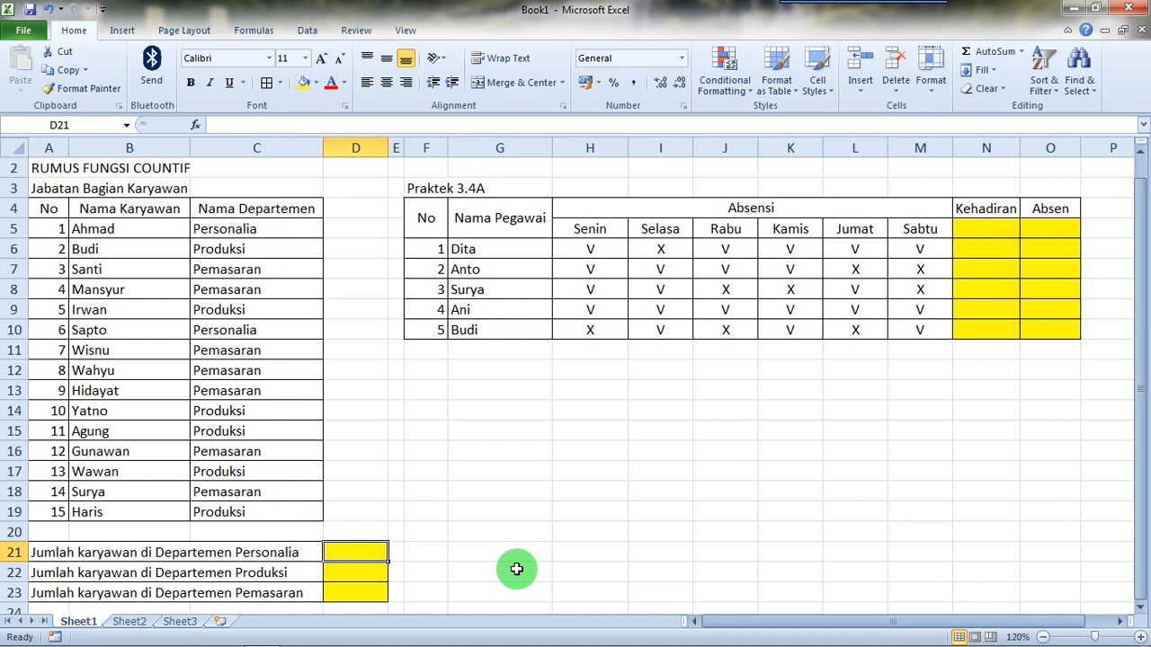
type("=")
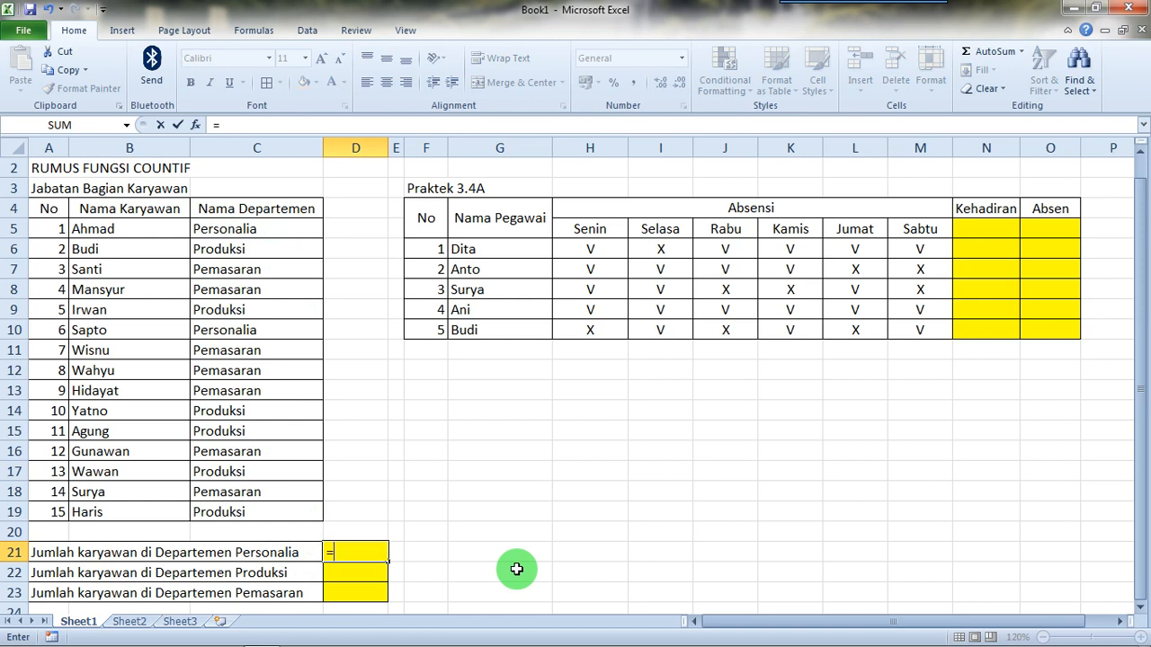
key("Caps_Lock")
key("Caps_Lock")
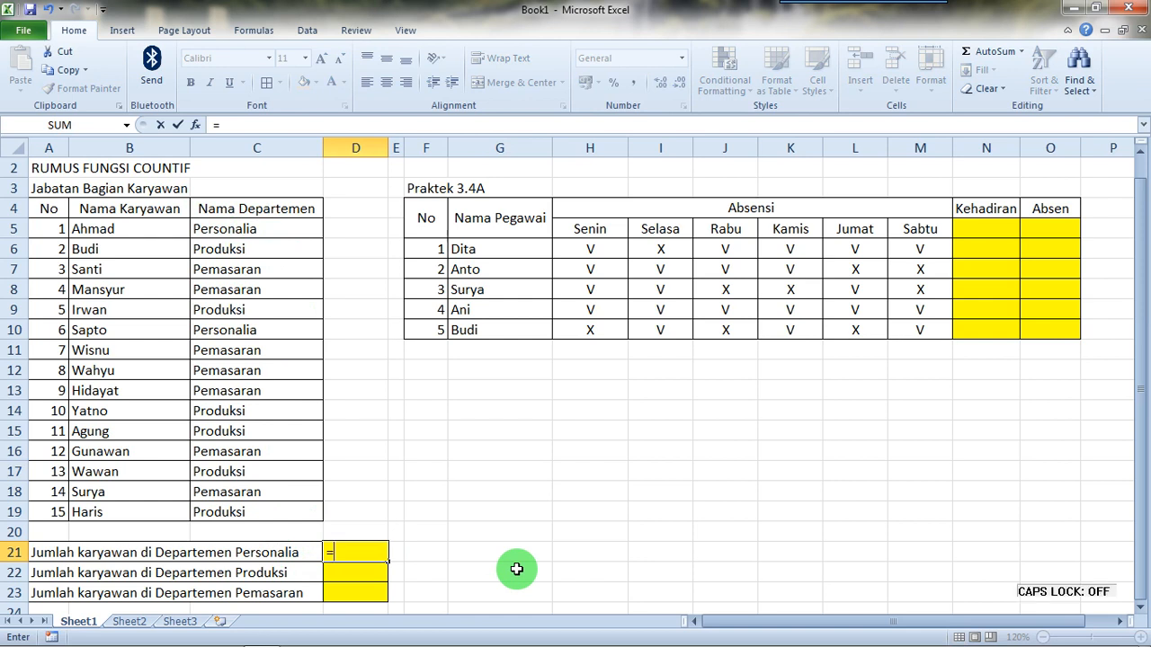
type("countif")
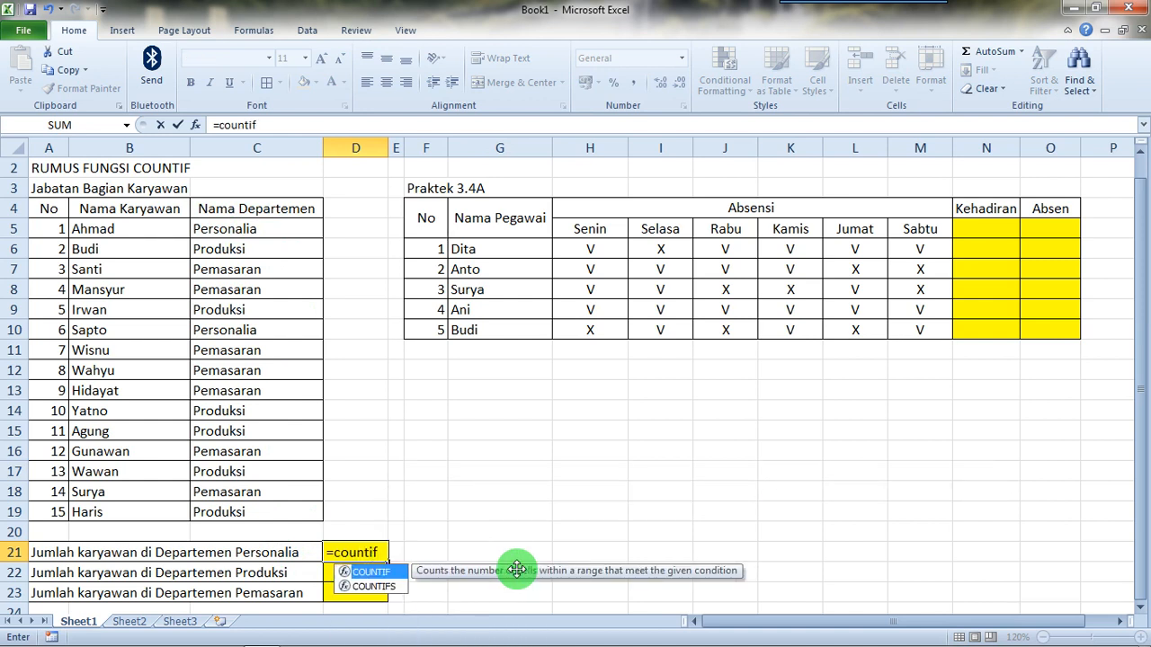
type("(")
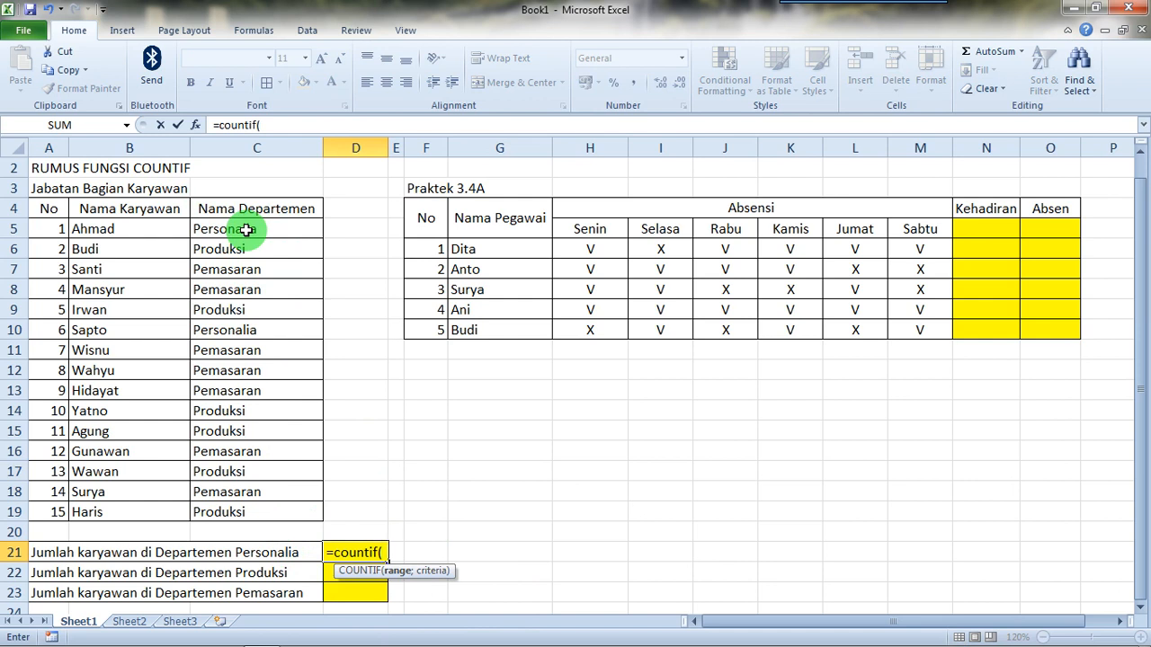
left_click_drag(246, 231, 262, 514)
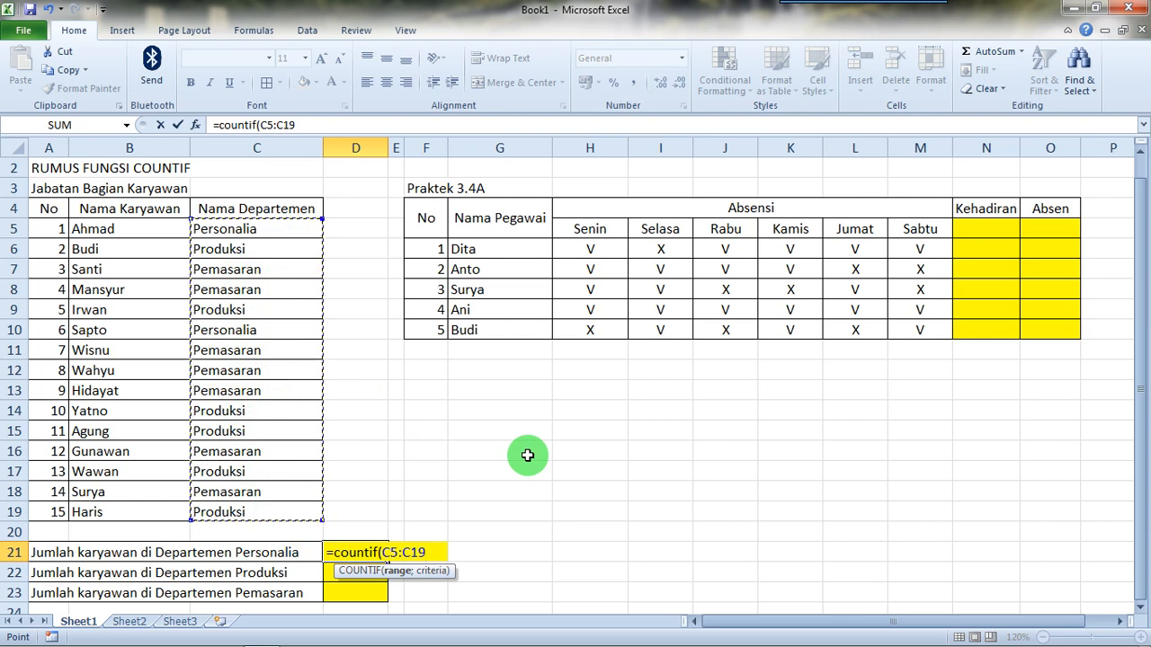
type("'")
key("BackSpace")
type(";")
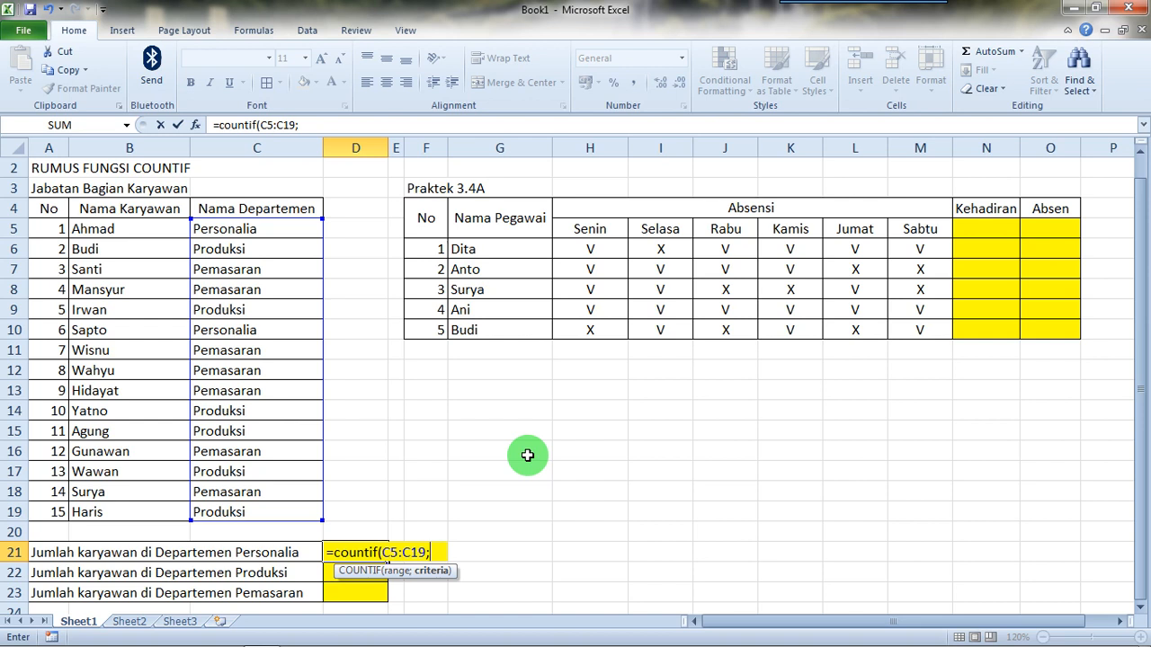
Step: Complete the D21 formula with the criterion "personalia" and enter it
type("\"pe")
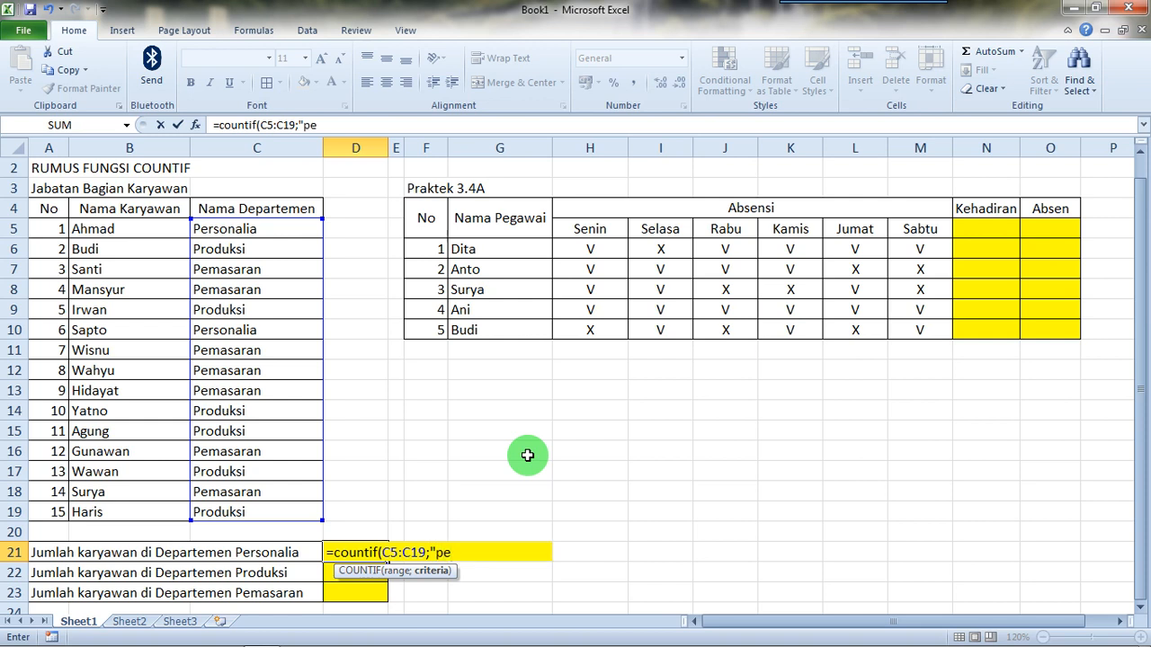
type("rsonalia\"")
type(")")
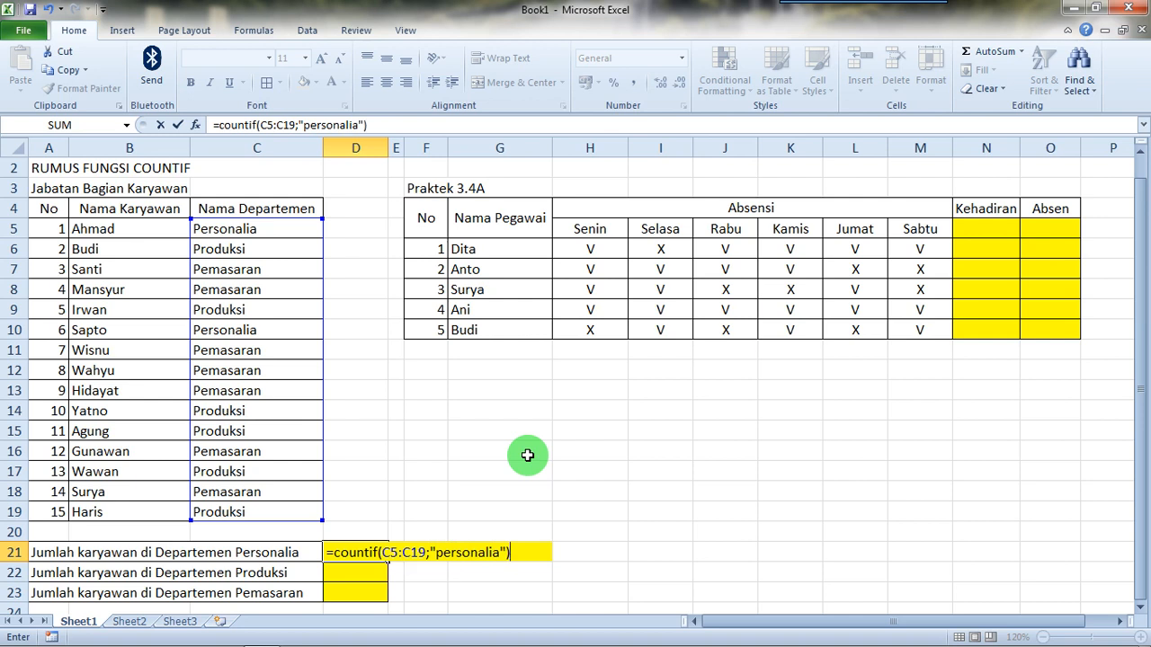
key("ctrl+Return")
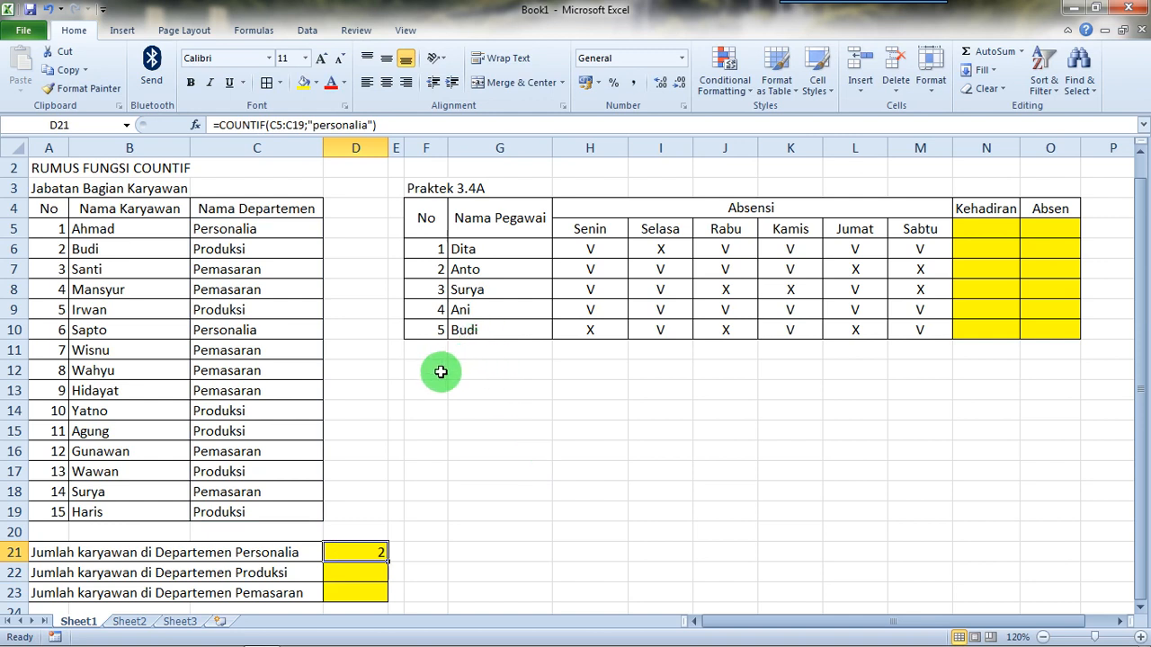
Step: Fill the two Personalia cells in the Nama Departemen column, C5 and C10, with standard light green
left_click(273, 233)
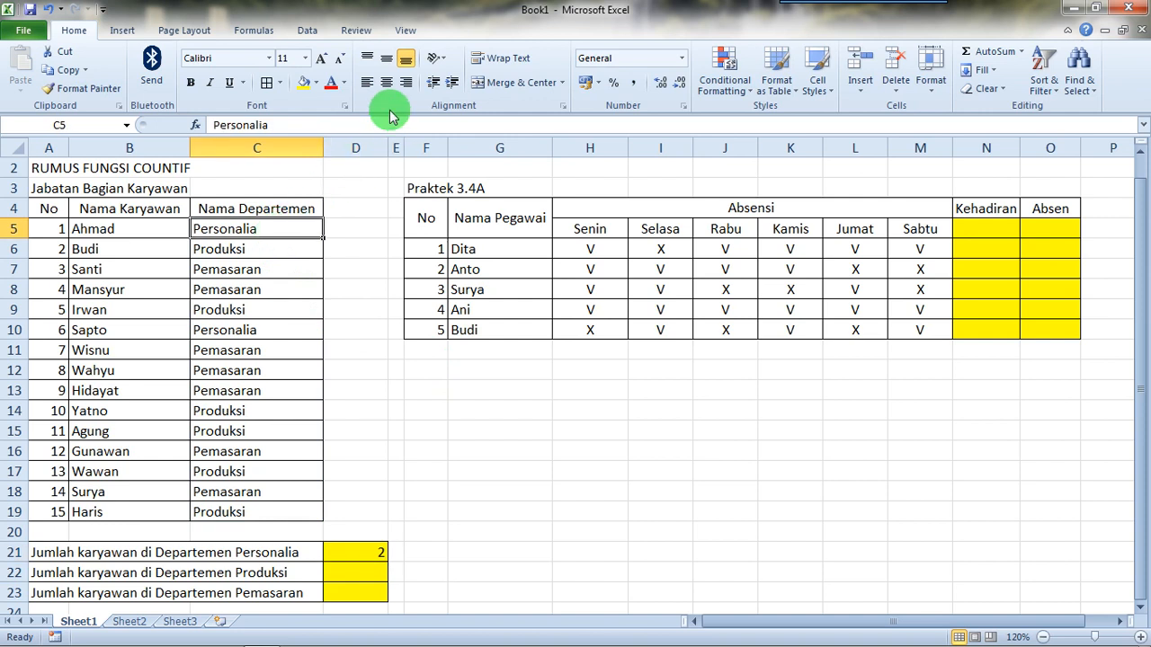
left_click(314, 83)
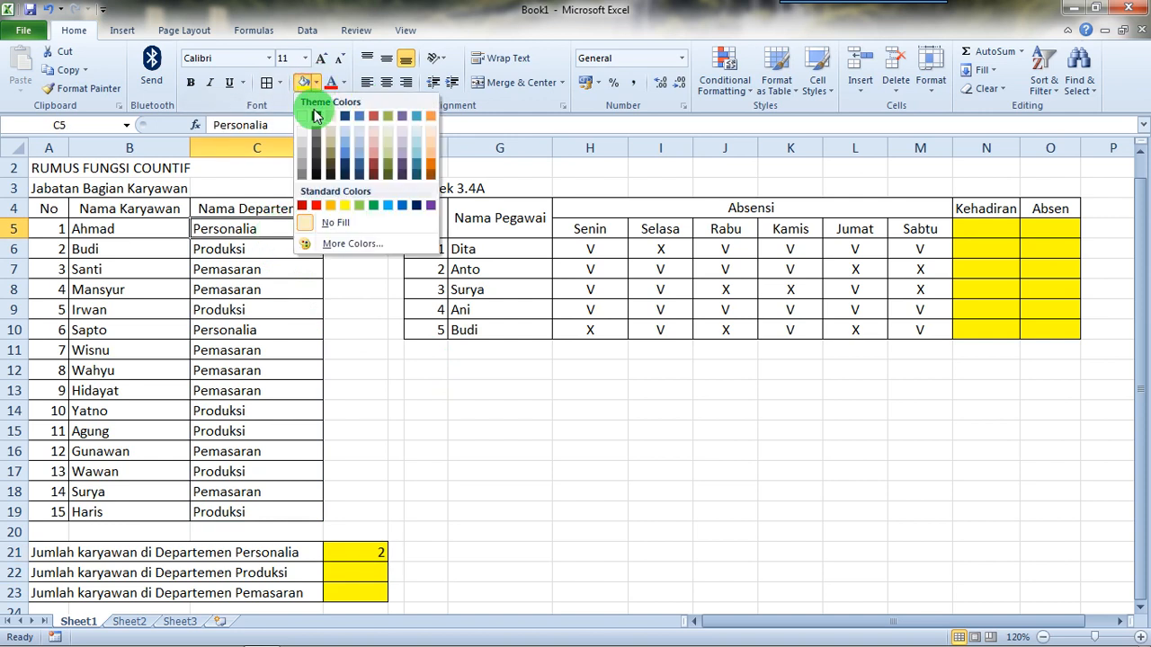
left_click(358, 205)
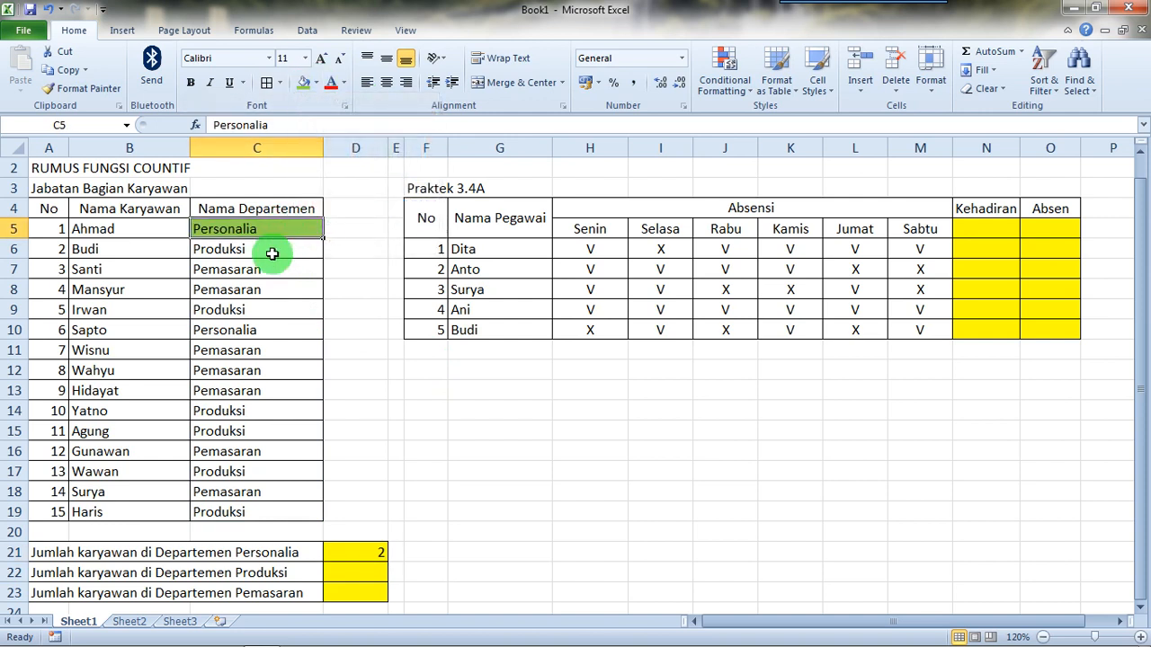
left_click(257, 329)
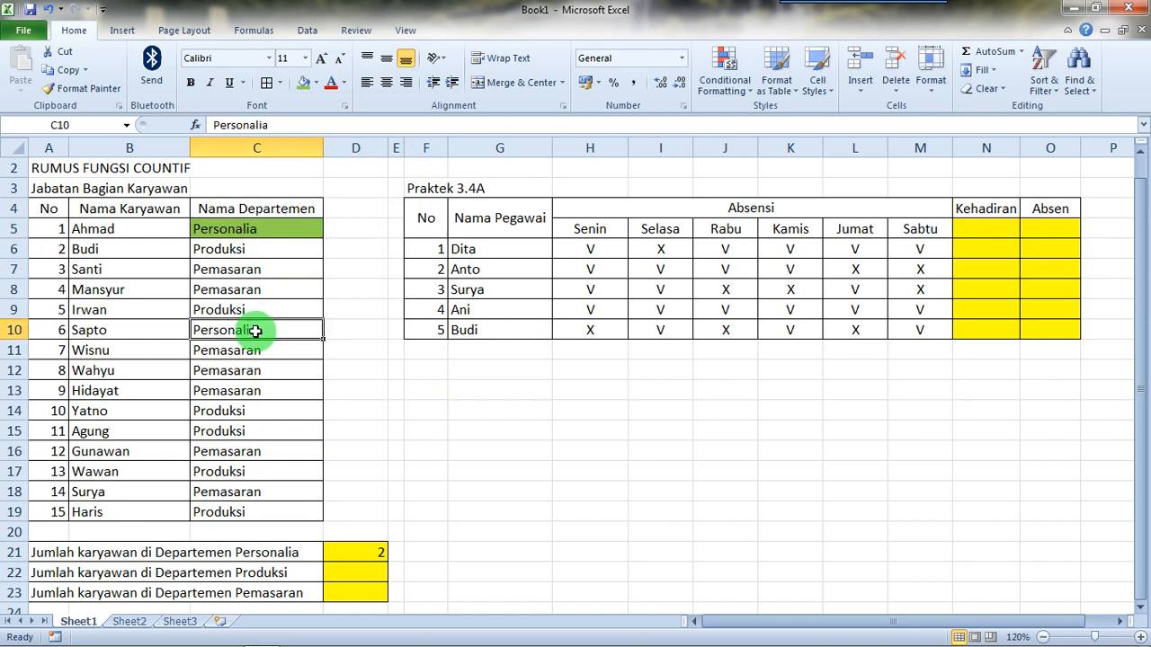
left_click(303, 83)
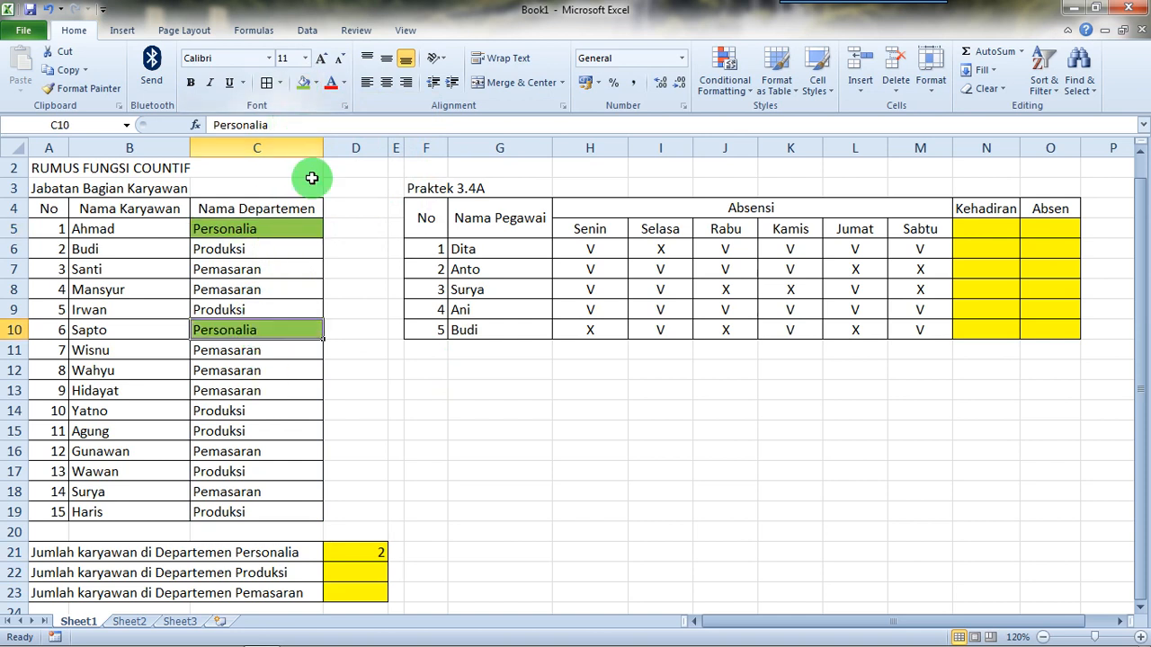
left_click(358, 392)
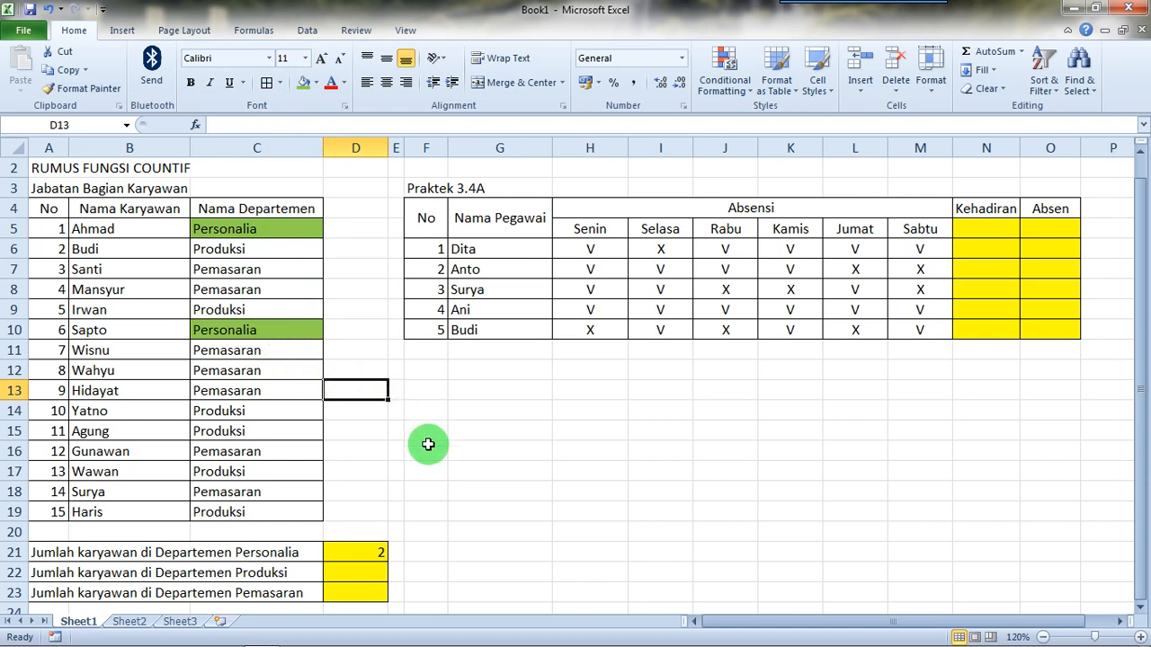
Step: Start a COUNTIF formula in D22 for the Produksi headcount, with C5:C19 as the range and a semicolon separator
left_click(375, 570)
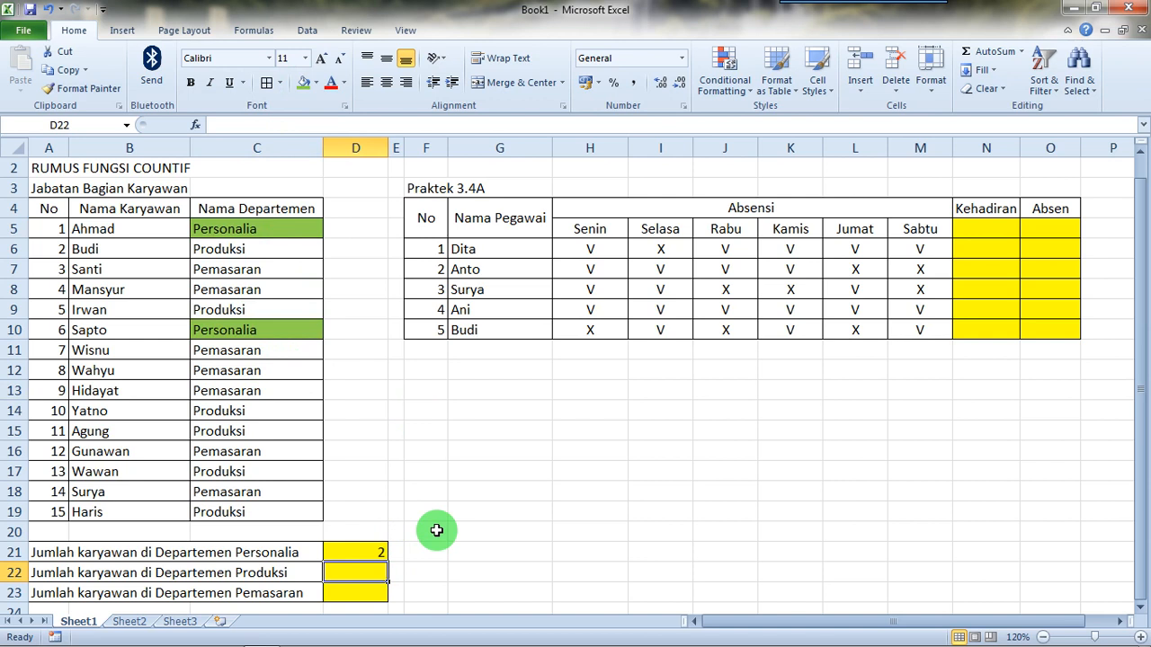
type("=")
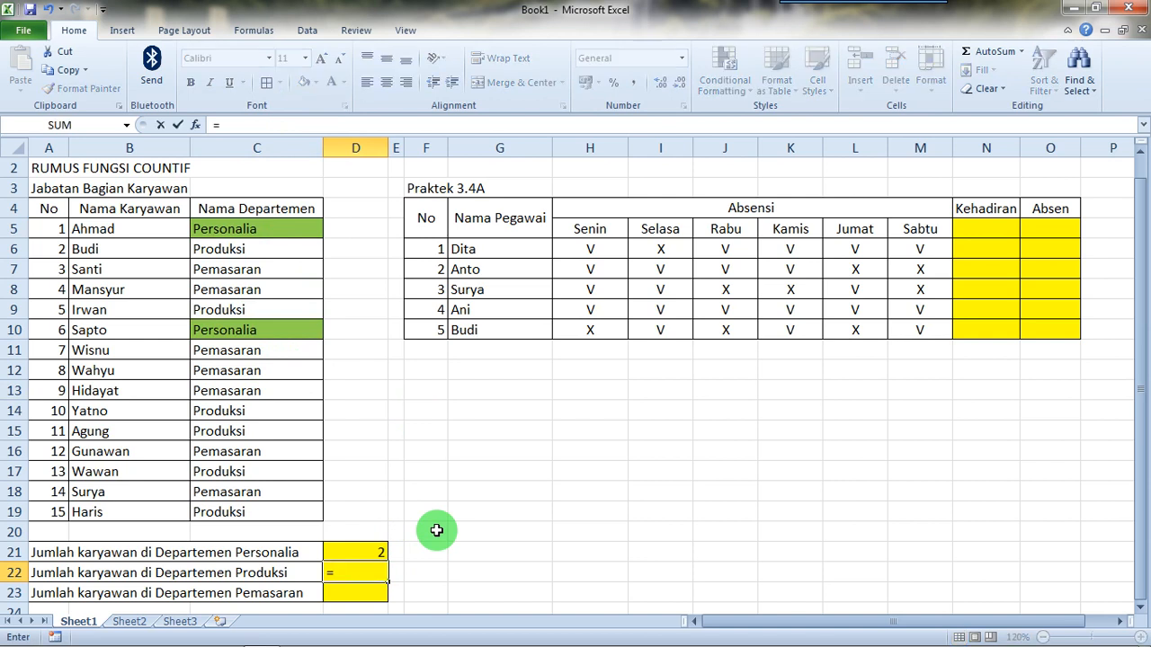
type("c")
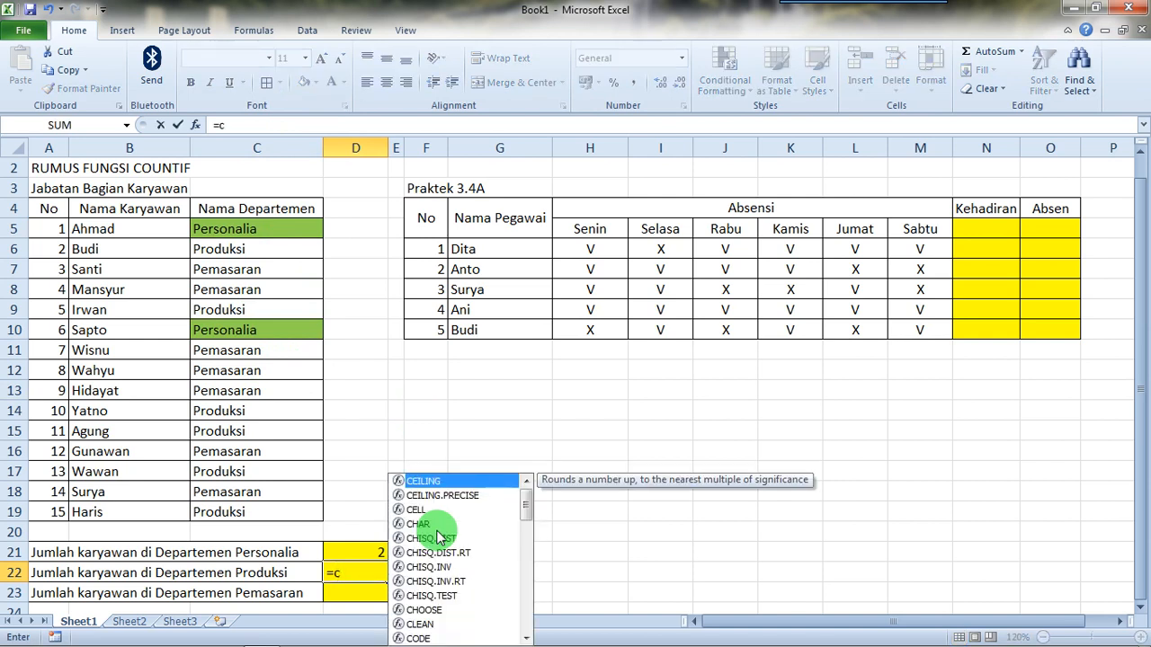
type("ountif")
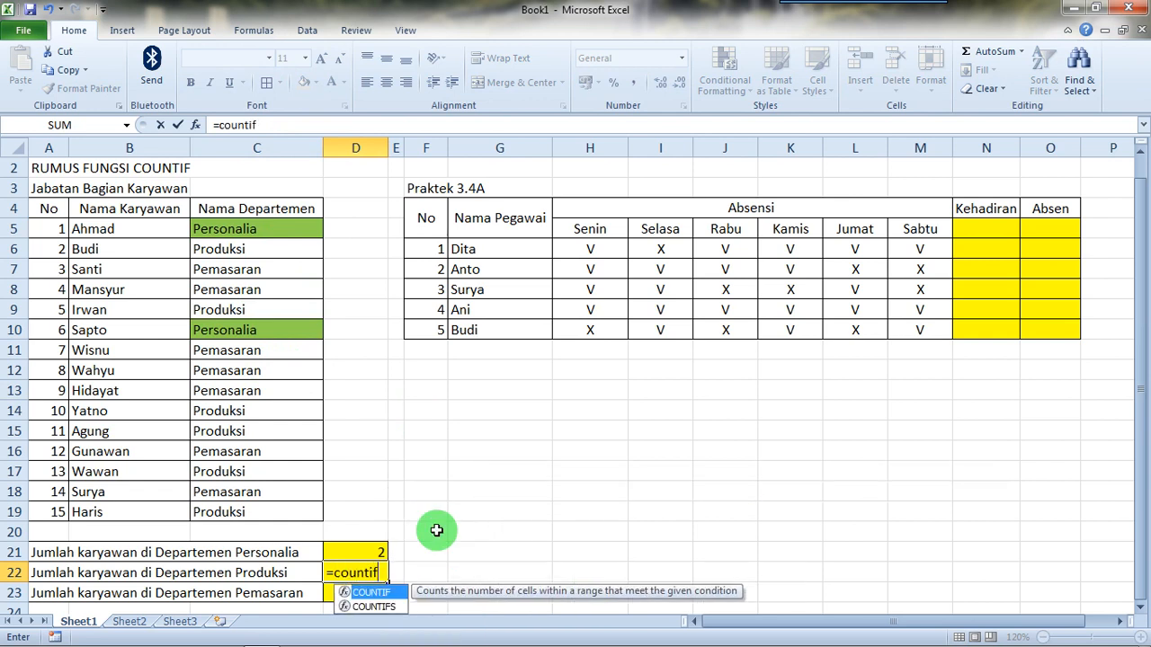
type("(")
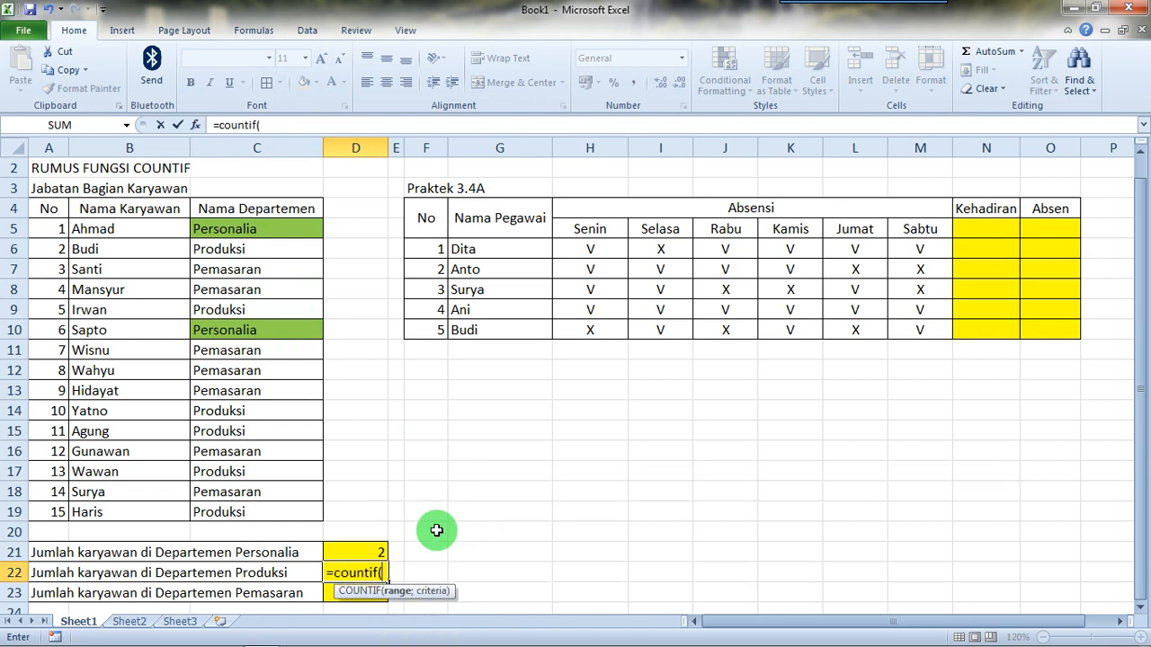
left_click(270, 230)
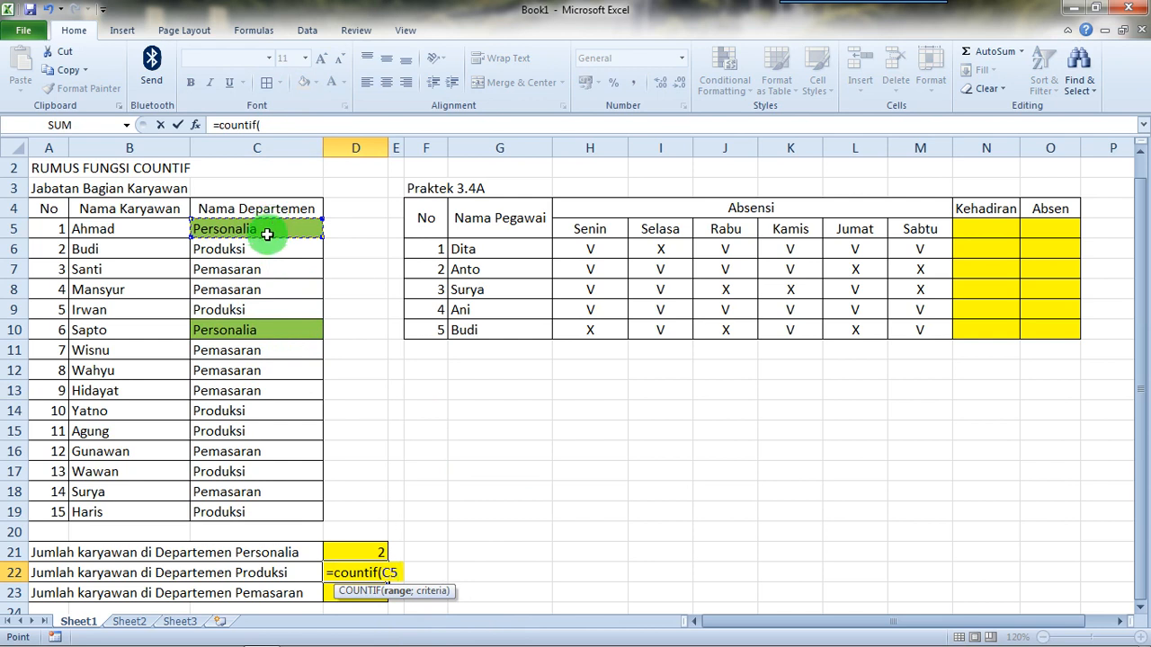
left_click_drag(267, 233, 248, 512)
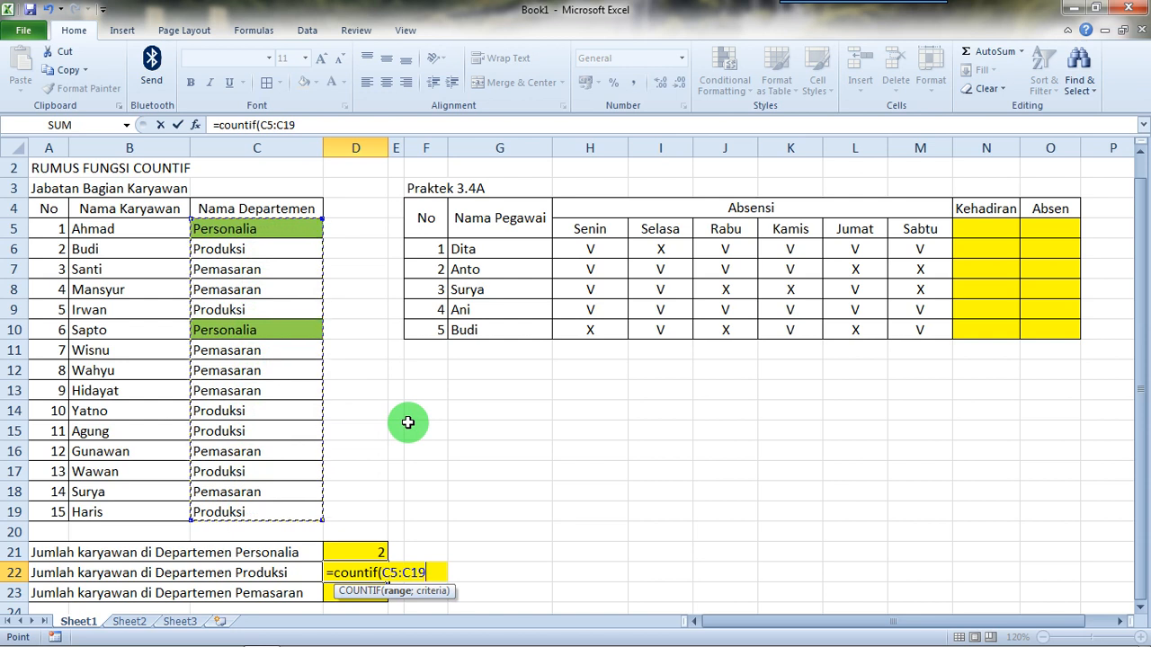
type(";")
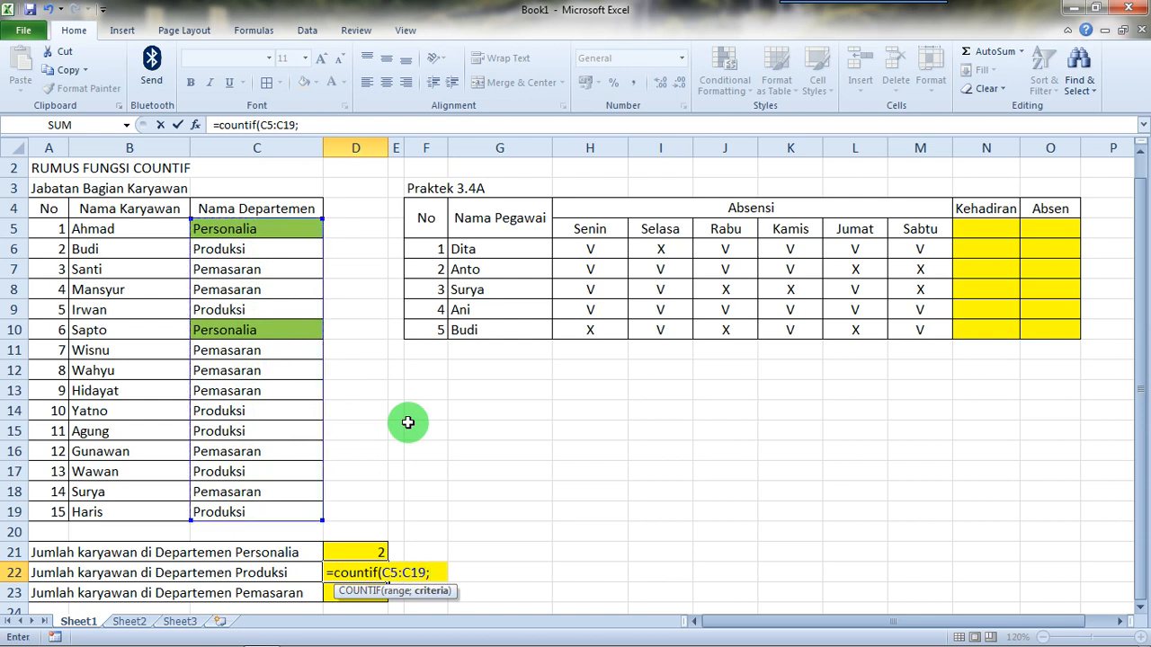
key("BackSpace")
type(",")
type(";")
Step: Complete the D22 formula with the criterion "produksi" and enter it
type("\"")
type("prod")
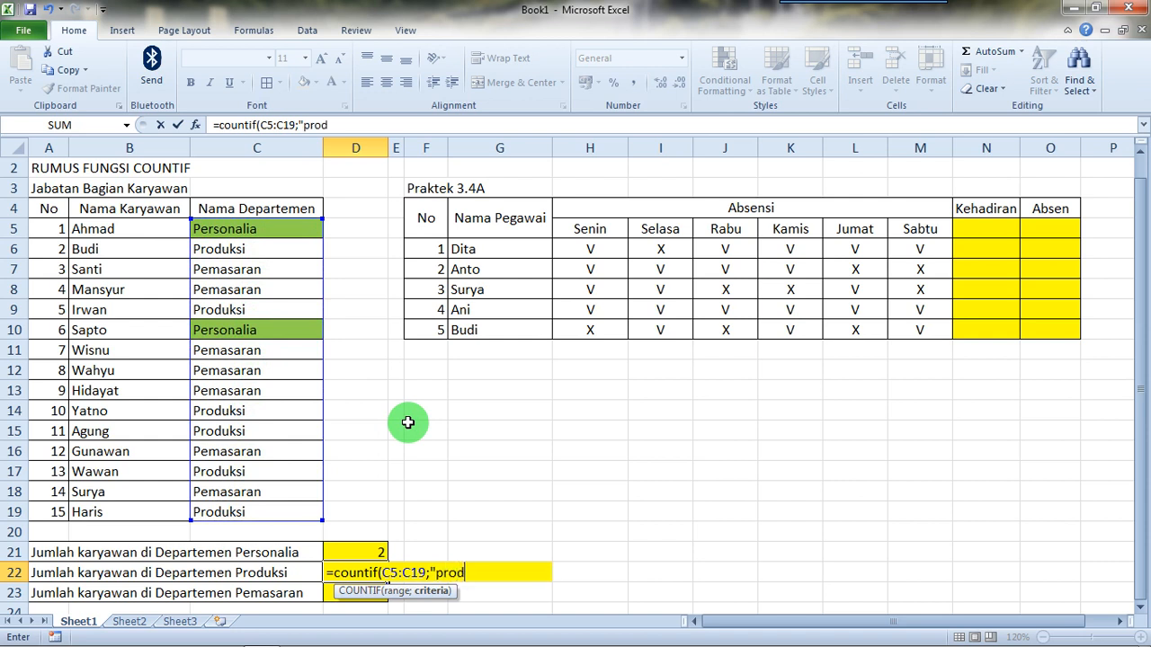
type("uksi\")")
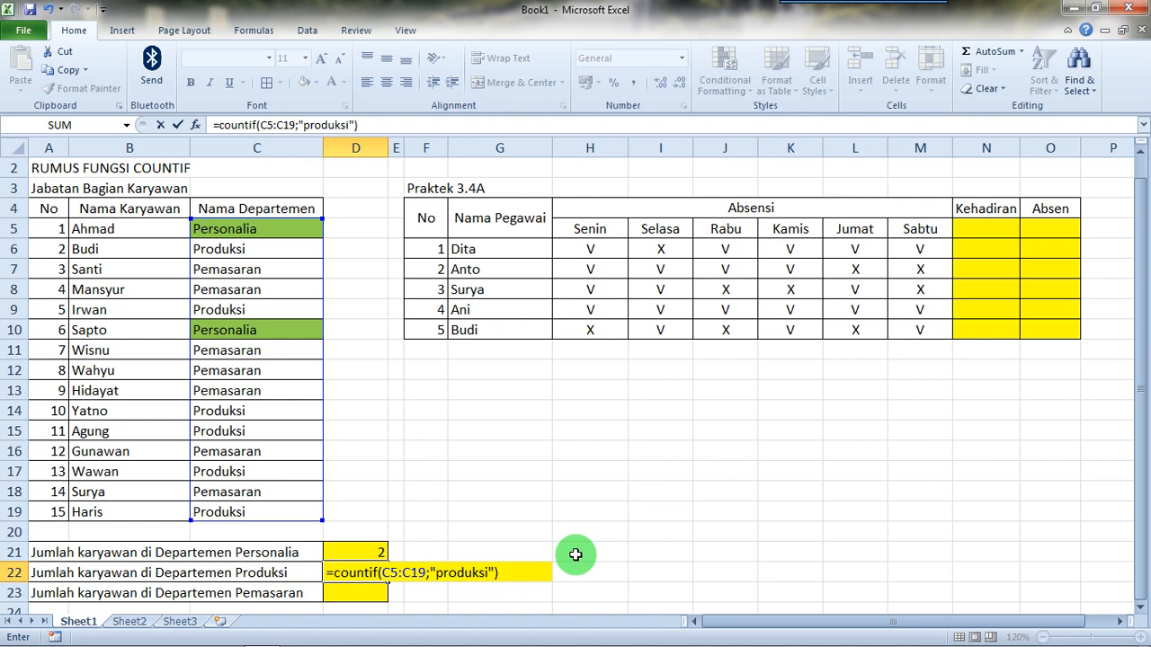
key("Return")
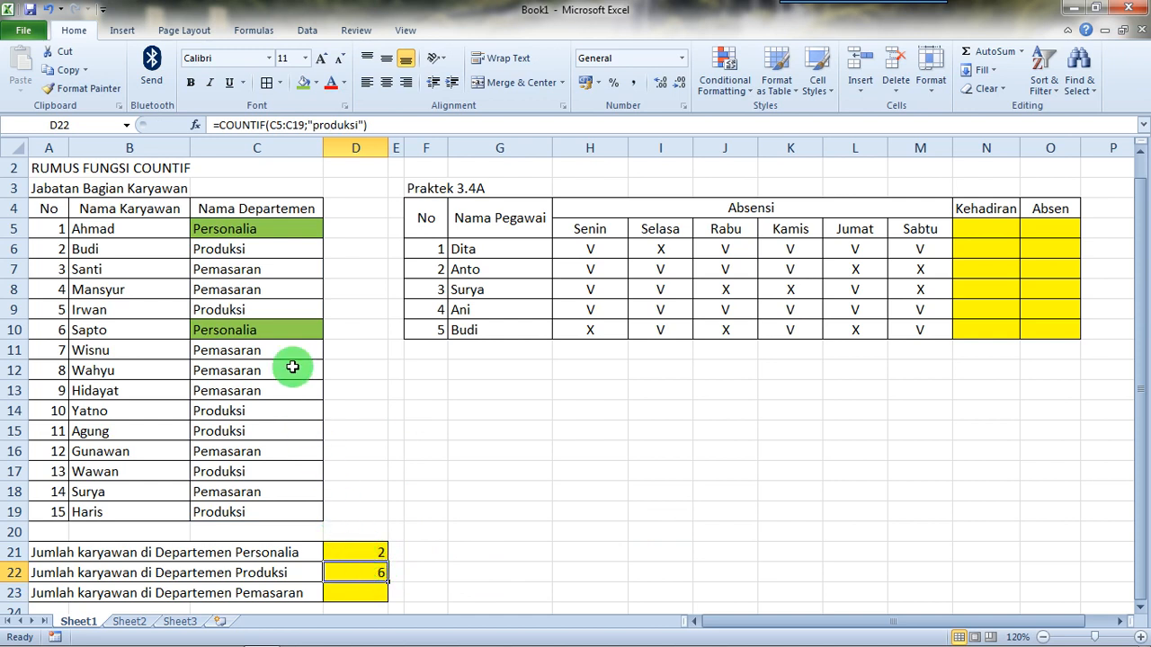
Step: Fill the six Produksi cells in the Nama Departemen column, C6, C9, C14, C15, C17 and C19, with standard light blue
left_click(262, 255)
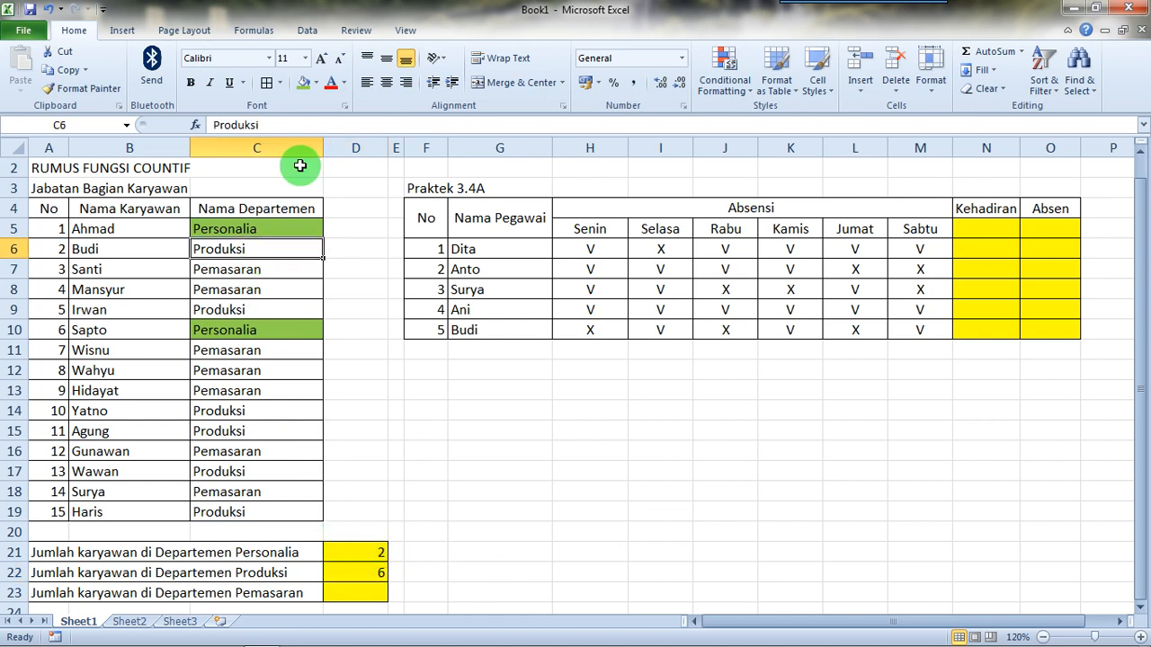
left_click(316, 84)
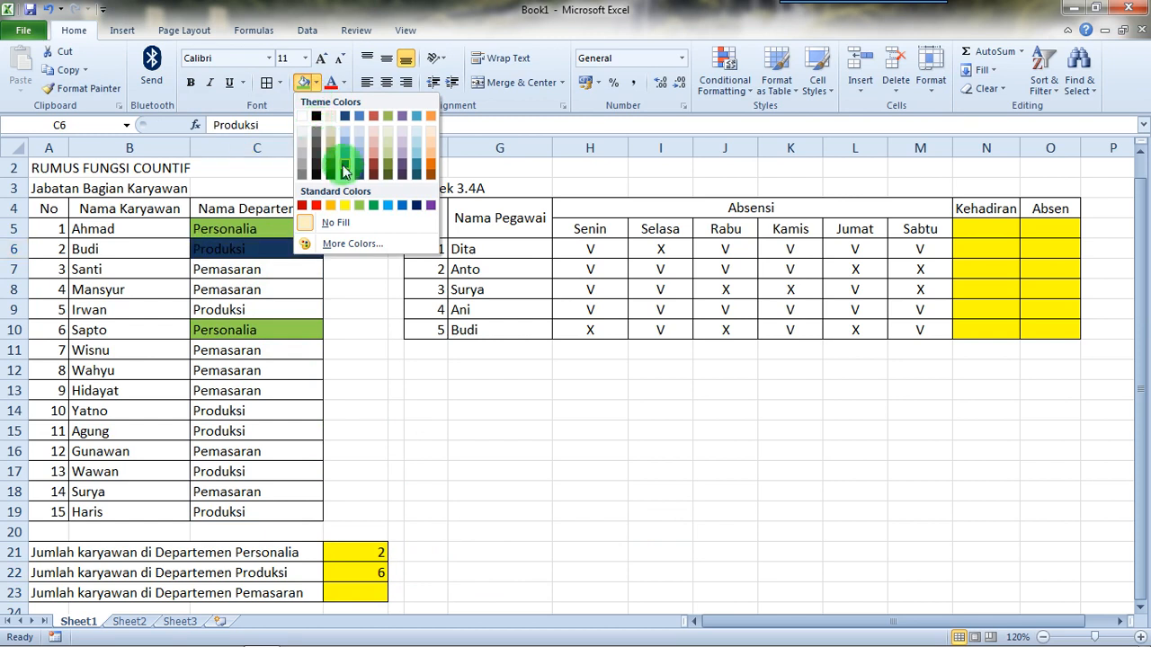
left_click(389, 206)
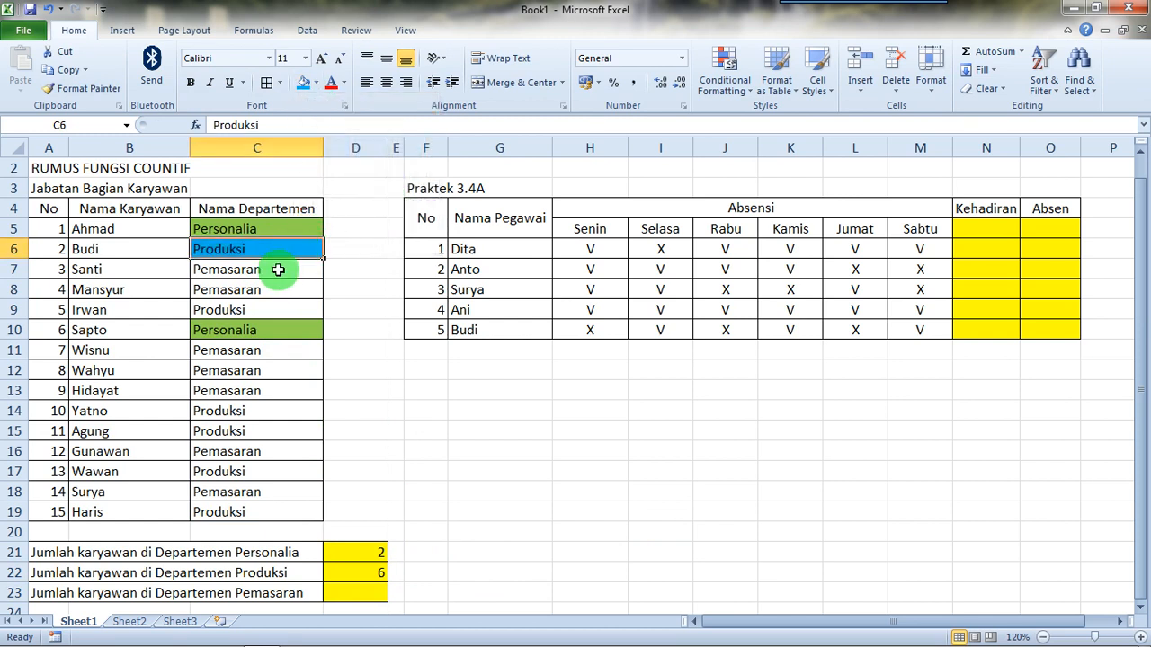
left_click(260, 306)
left_click(303, 82)
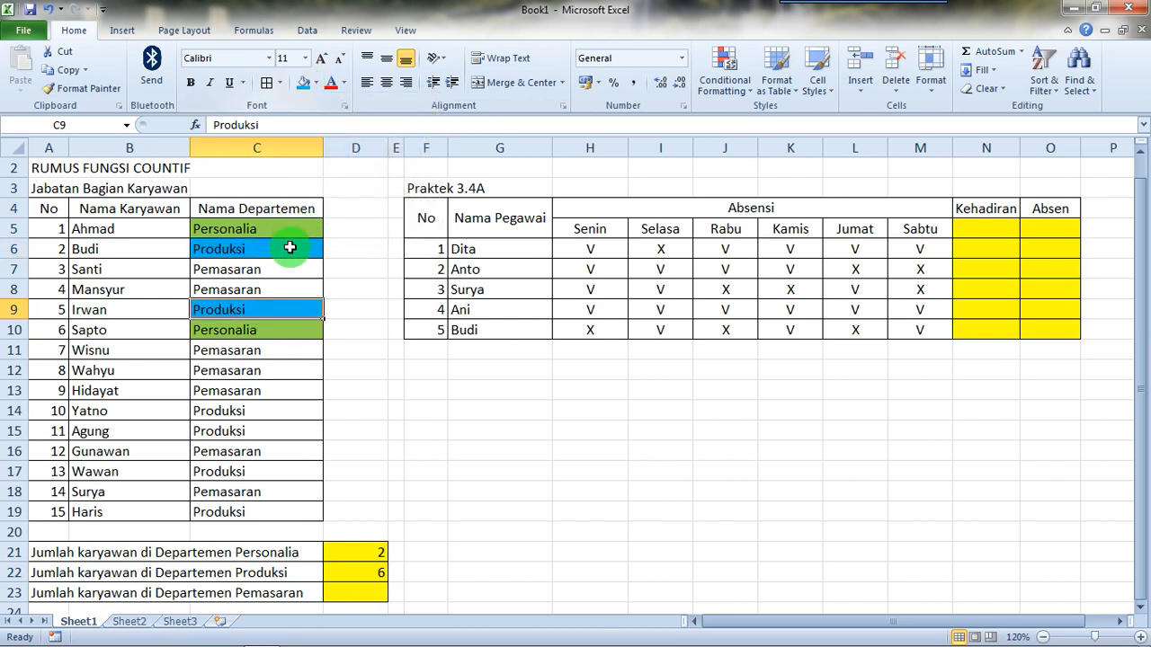
left_click(249, 407)
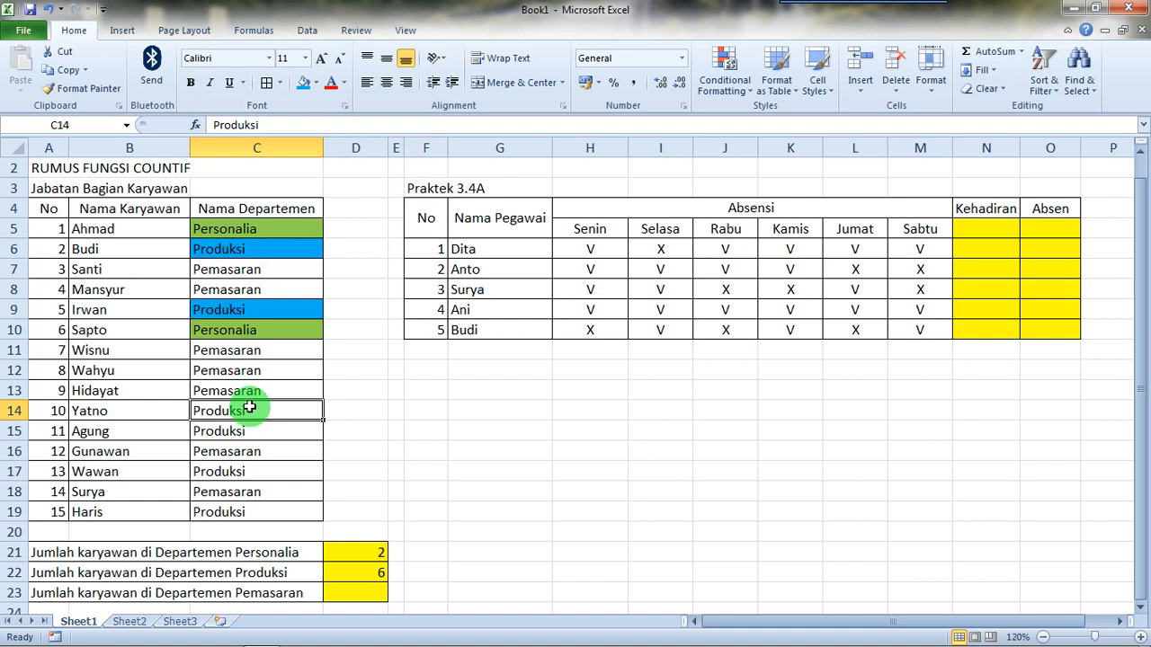
left_click(303, 82)
left_click(239, 435)
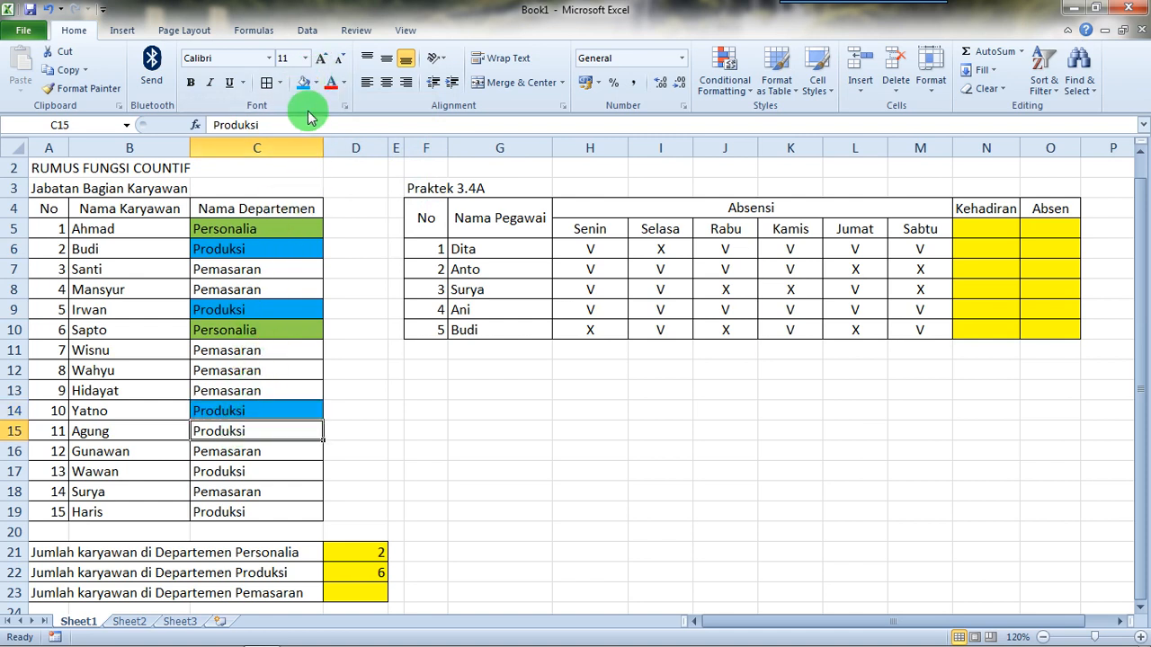
left_click(303, 82)
left_click(255, 469)
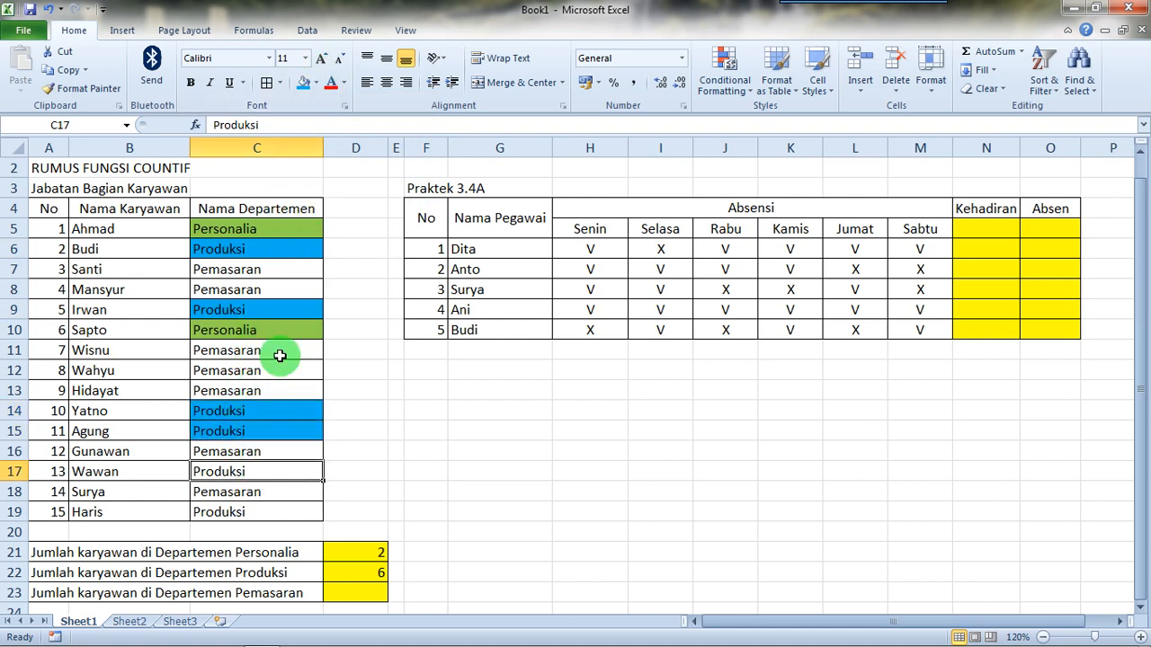
left_click(303, 82)
left_click(249, 513)
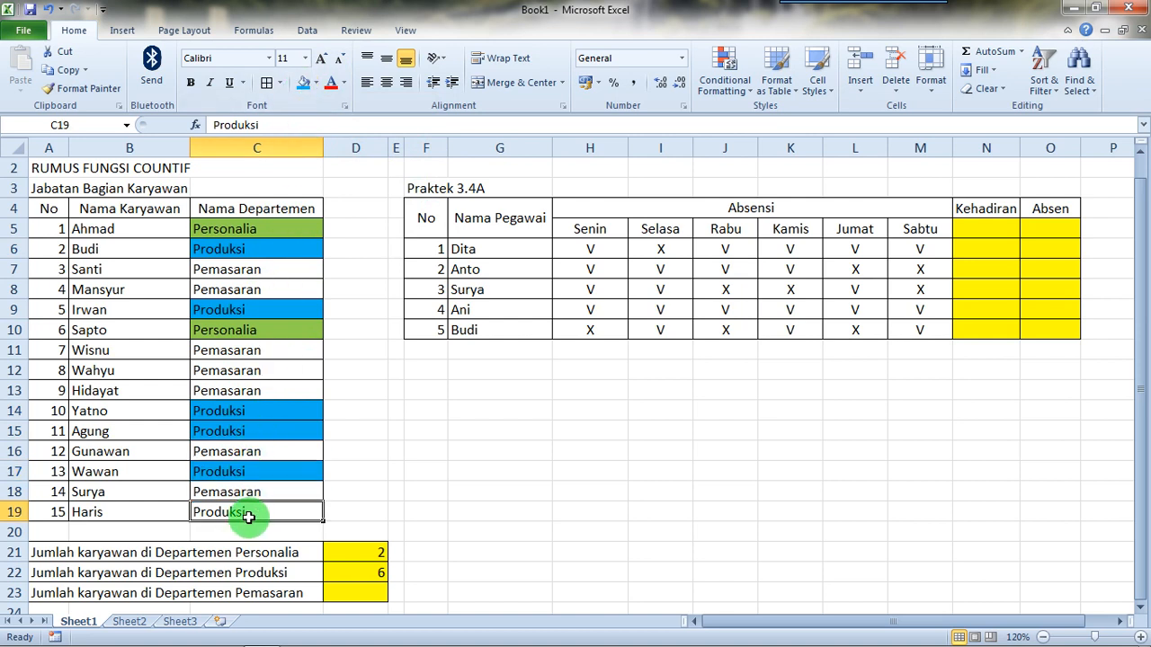
left_click(306, 81)
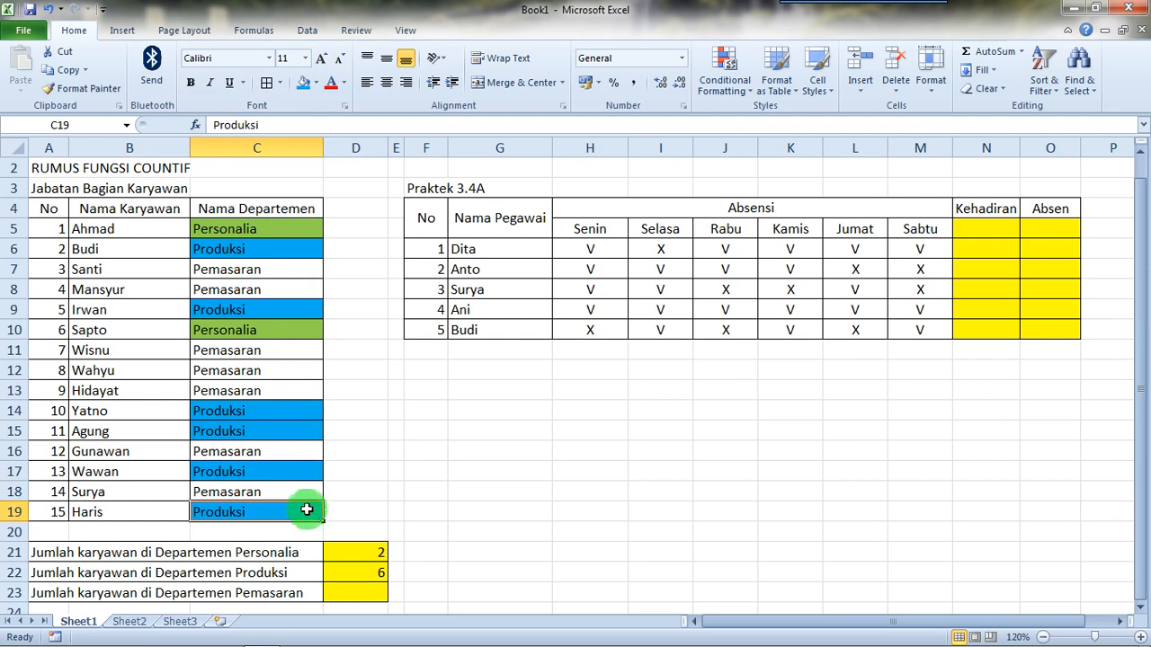
Step: Start a COUNTIF formula in D23 for the Pemasaran headcount, with C5:C19 as the range and a semicolon separator
scroll(498, 528, "down", 1)
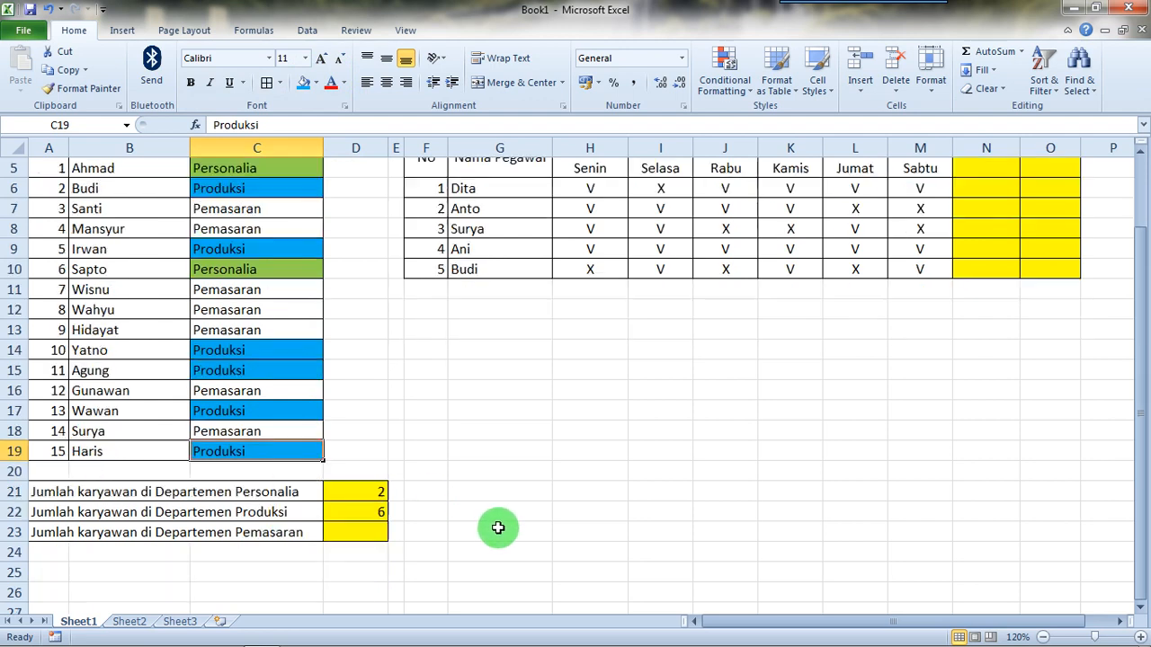
left_click(364, 532)
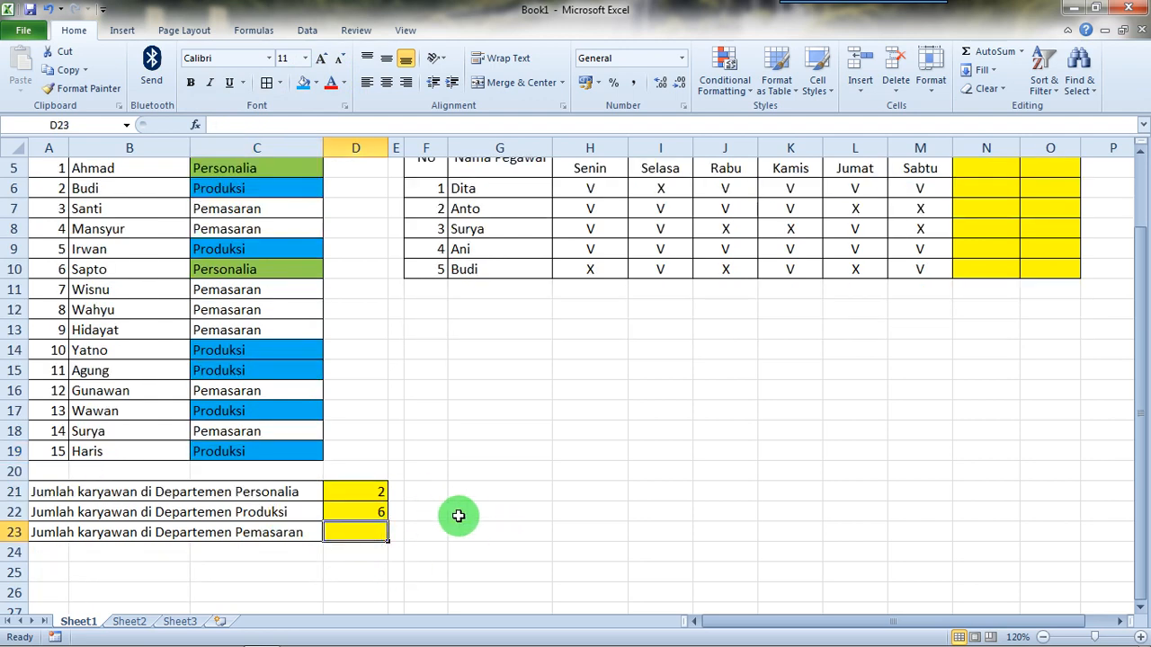
type("=")
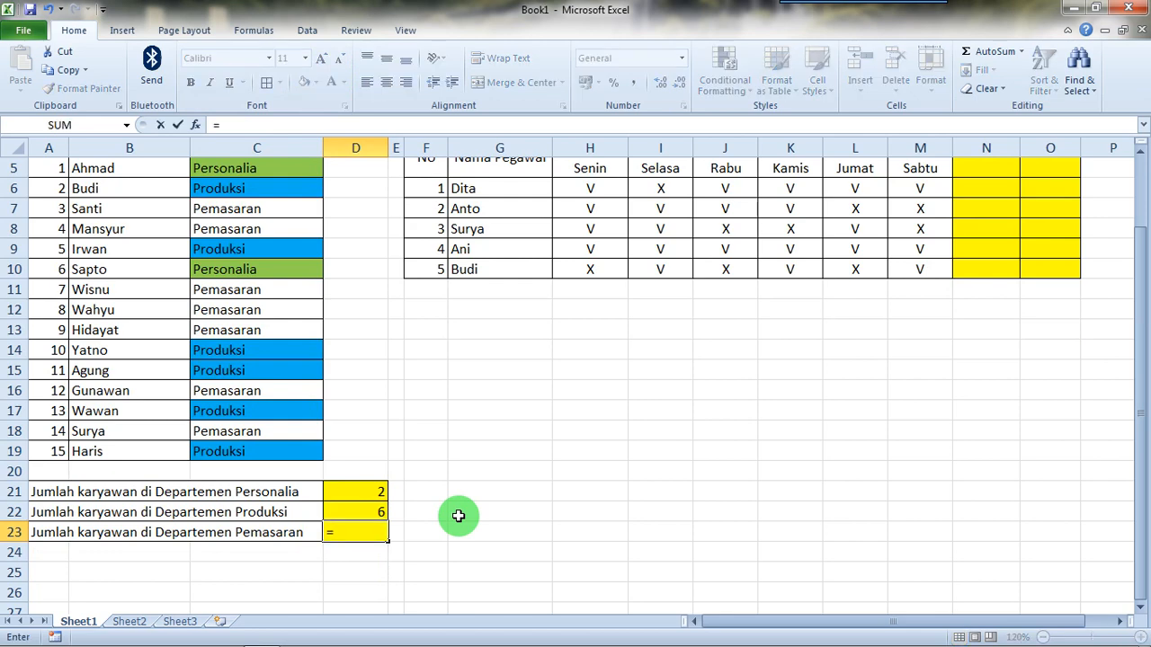
type("count")
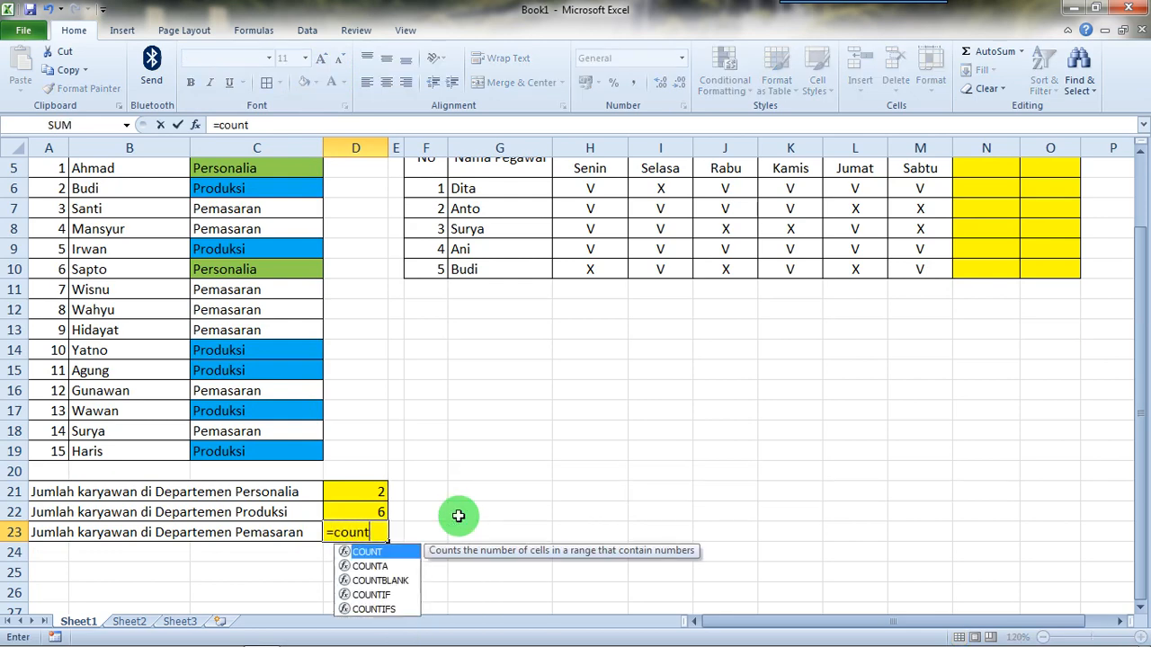
type("if(")
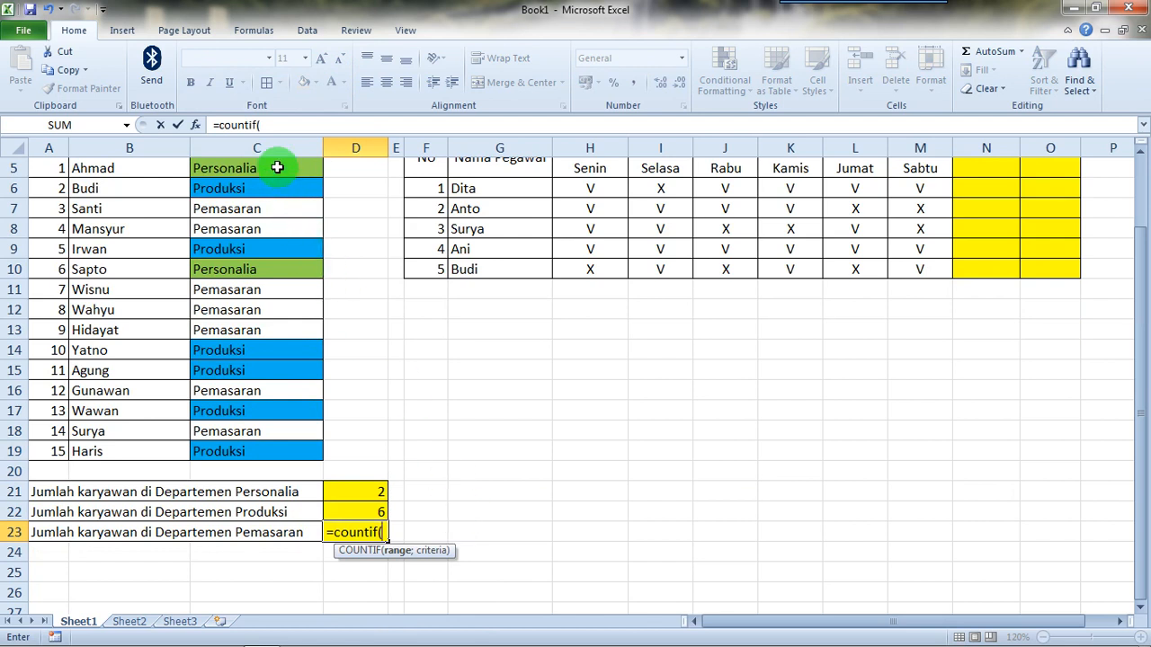
left_click_drag(275, 169, 267, 376)
left_click_drag(273, 427, 278, 442)
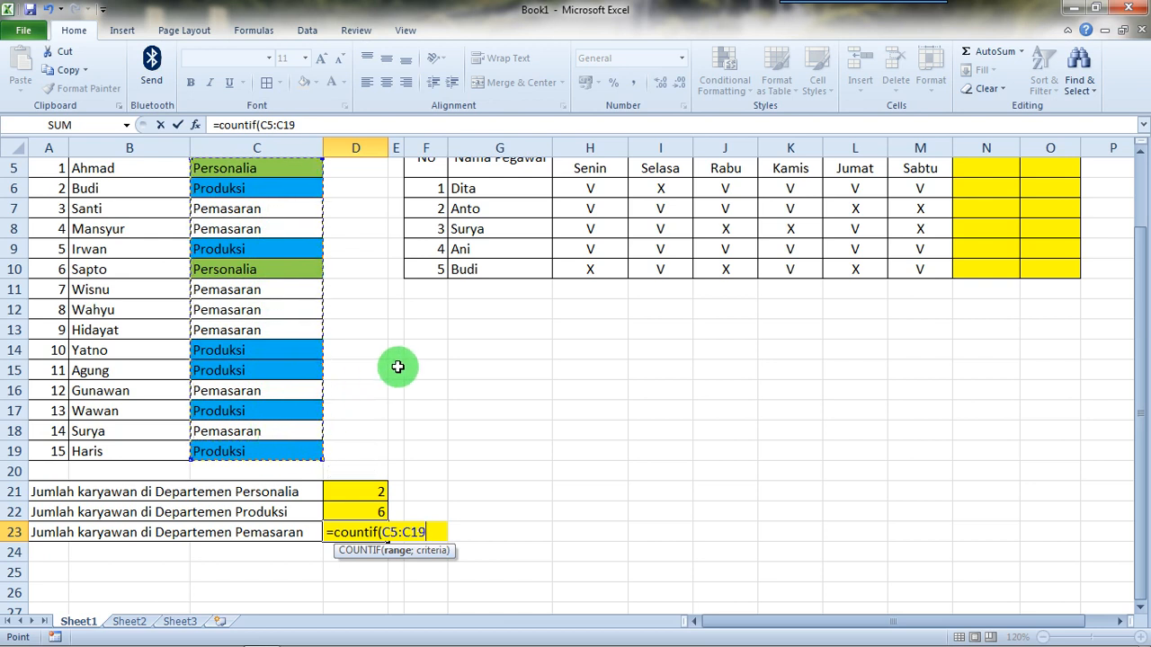
type(";")
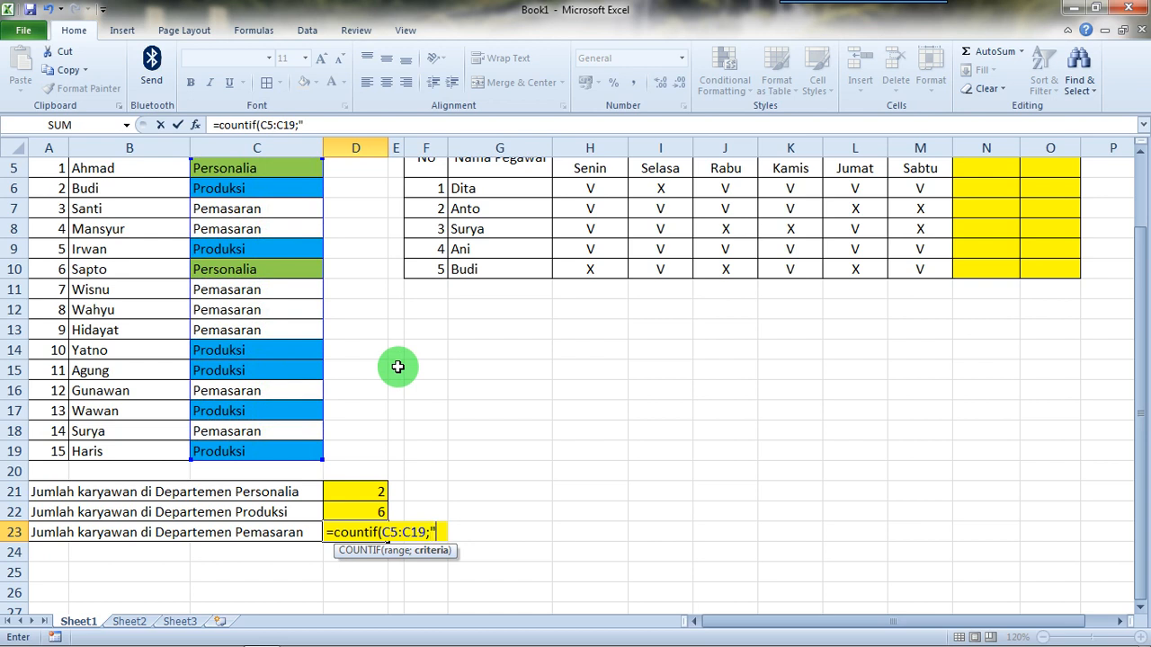
type("\"pemasaran\"")
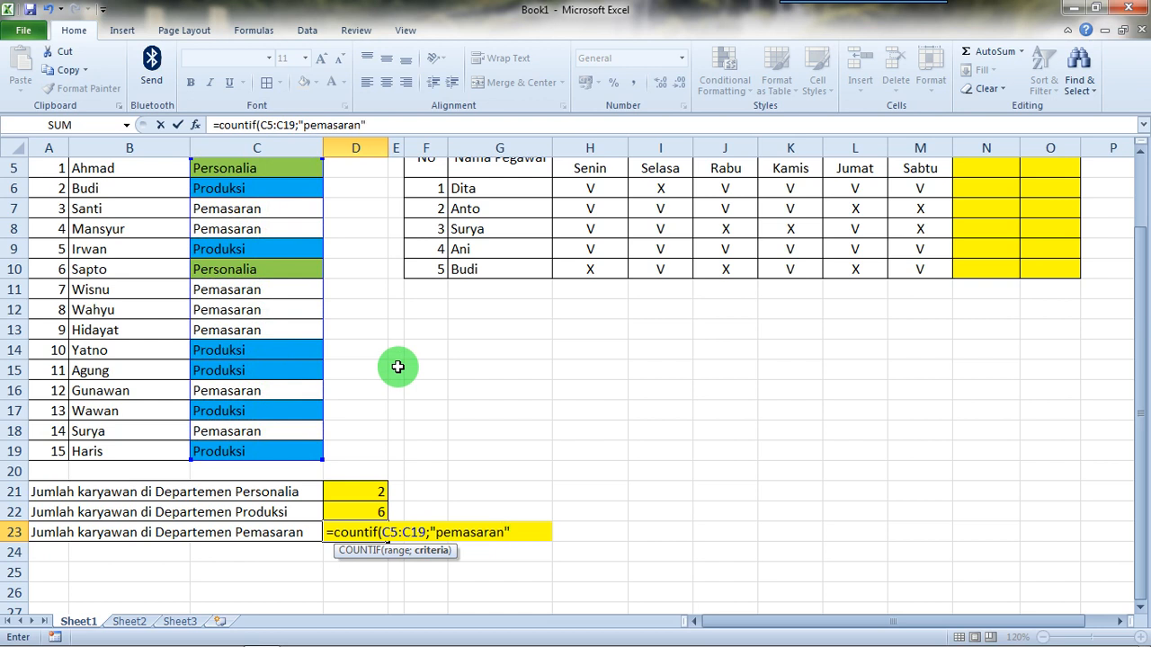
type(")")
Step: Complete the D23 formula with the criterion "pemasaran" and enter it
key("Return")
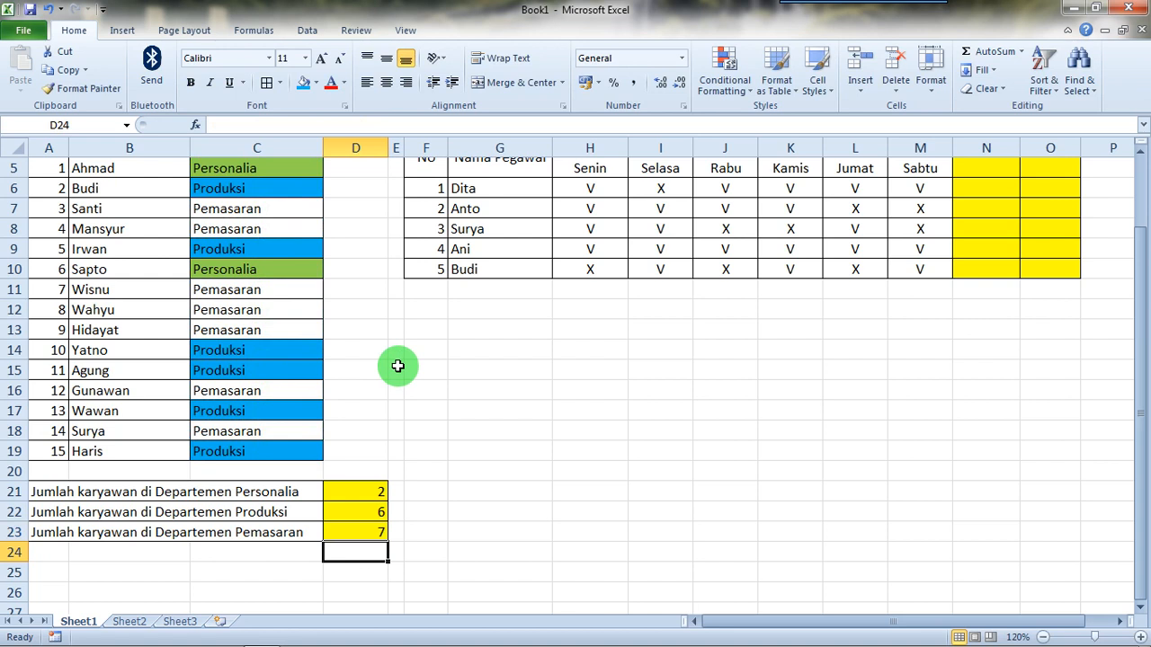
Step: Go through the Pemasaran cells in the Nama Departemen column one by one to check the count in D23
left_click(356, 529)
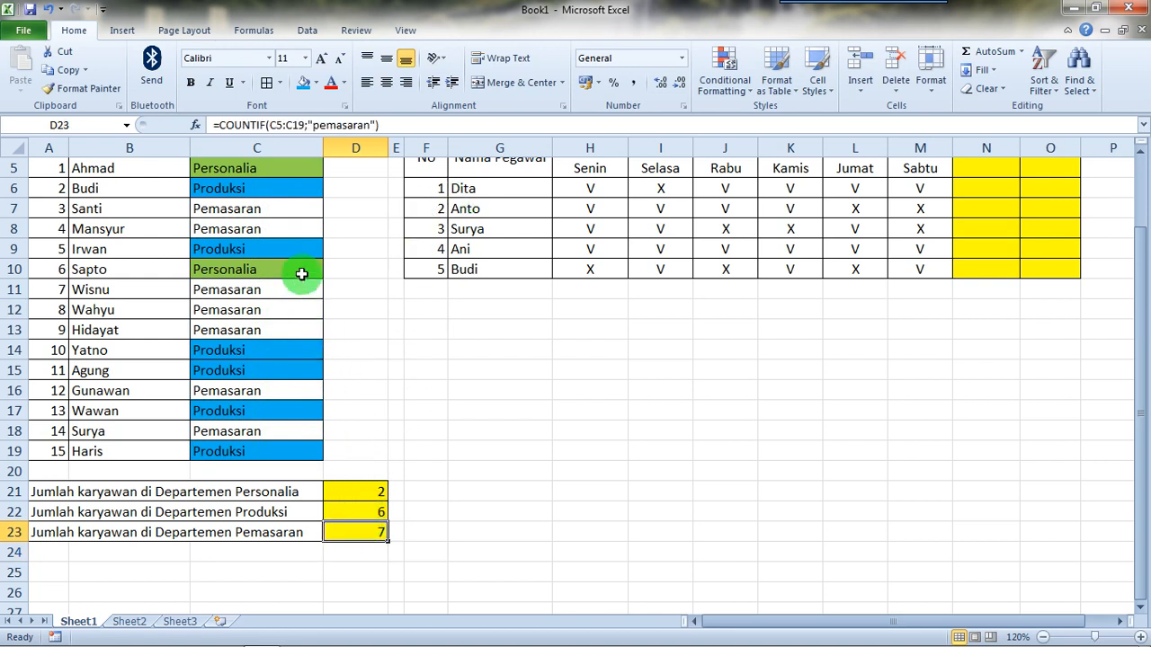
left_click(295, 210)
left_click(292, 230)
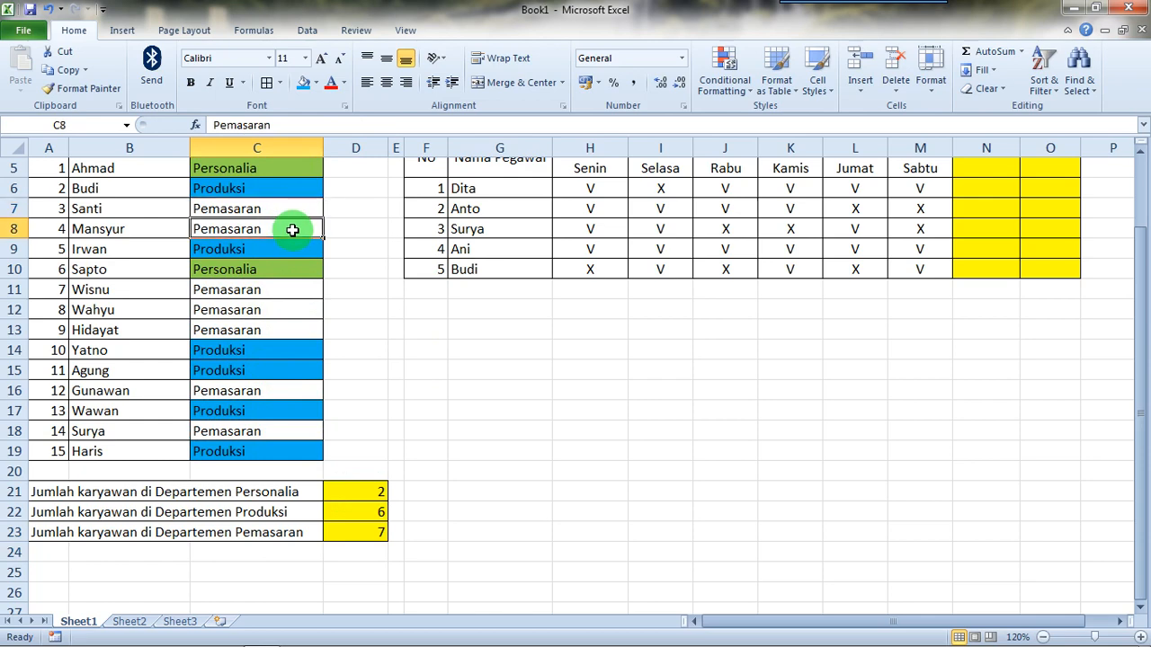
left_click(282, 289)
left_click(274, 314)
left_click(277, 331)
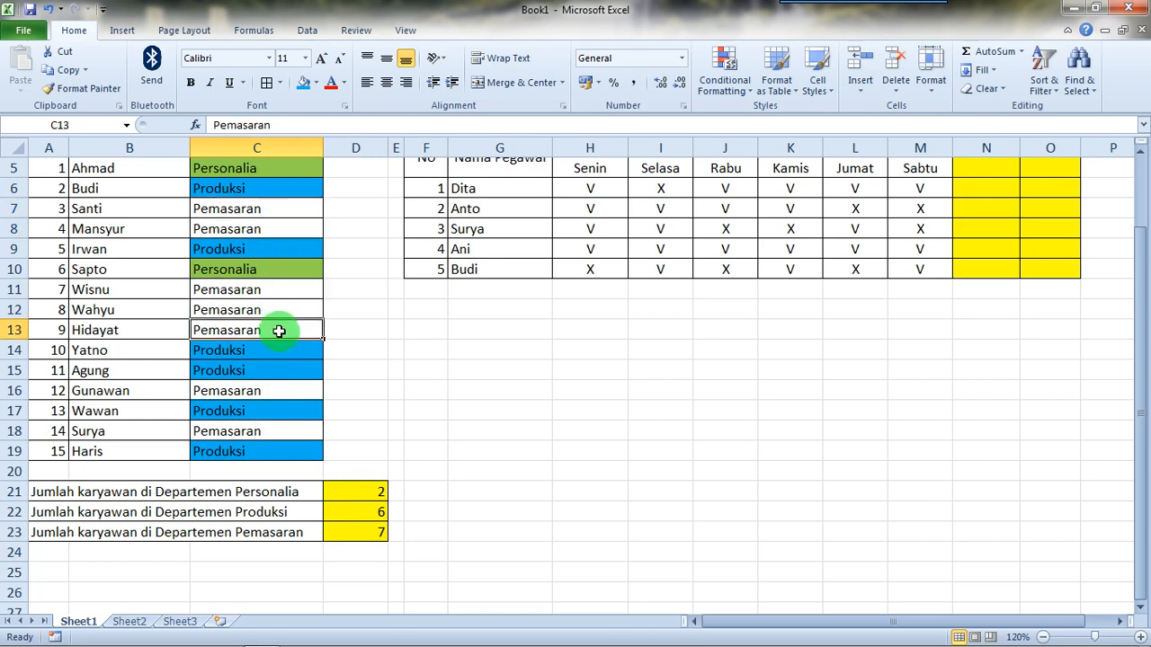
left_click(288, 391)
left_click(291, 428)
Step: Centre the headcount results in D21:D23 horizontally and vertically
scroll(477, 462, "up", 1)
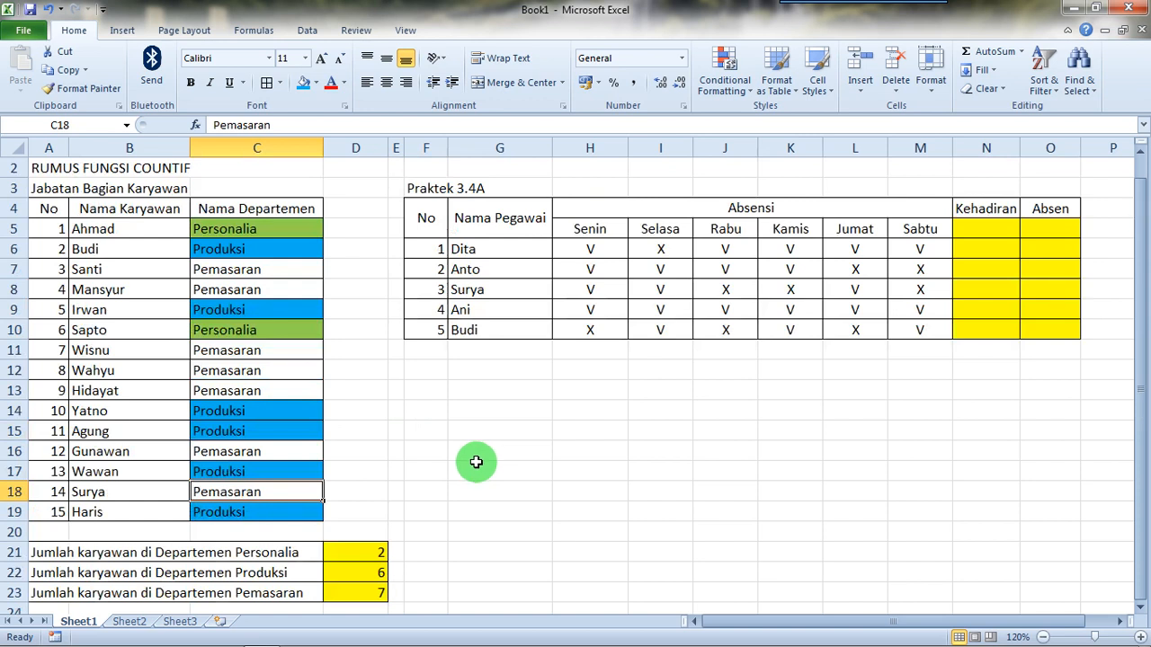
left_click_drag(381, 552, 377, 593)
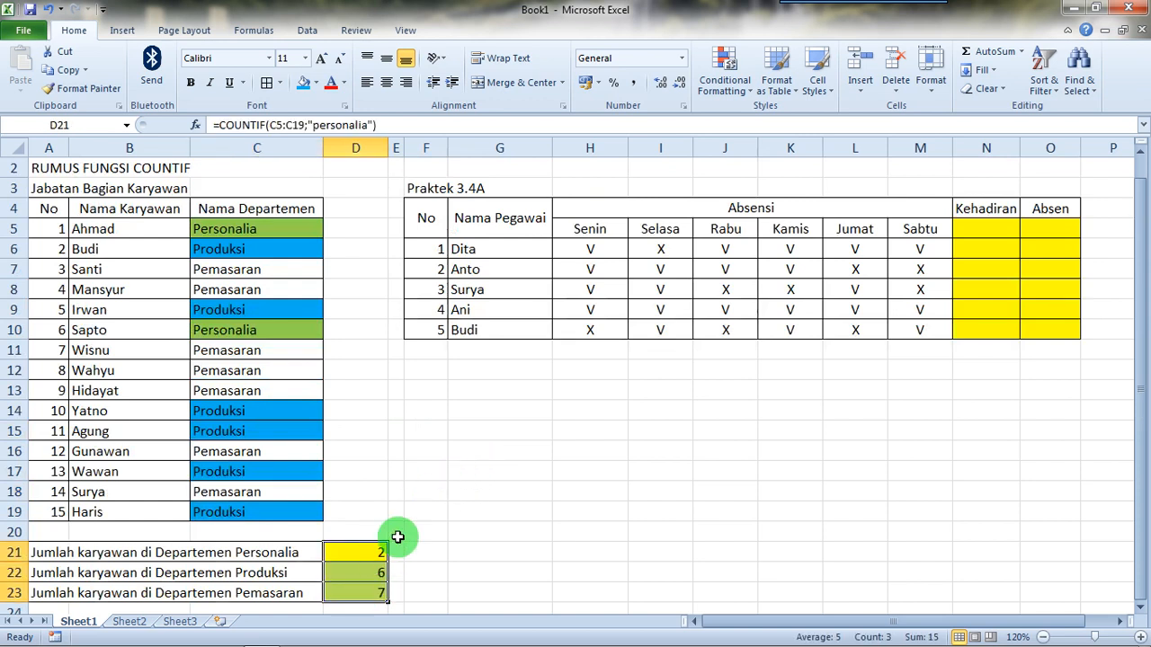
left_click(385, 77)
left_click(386, 57)
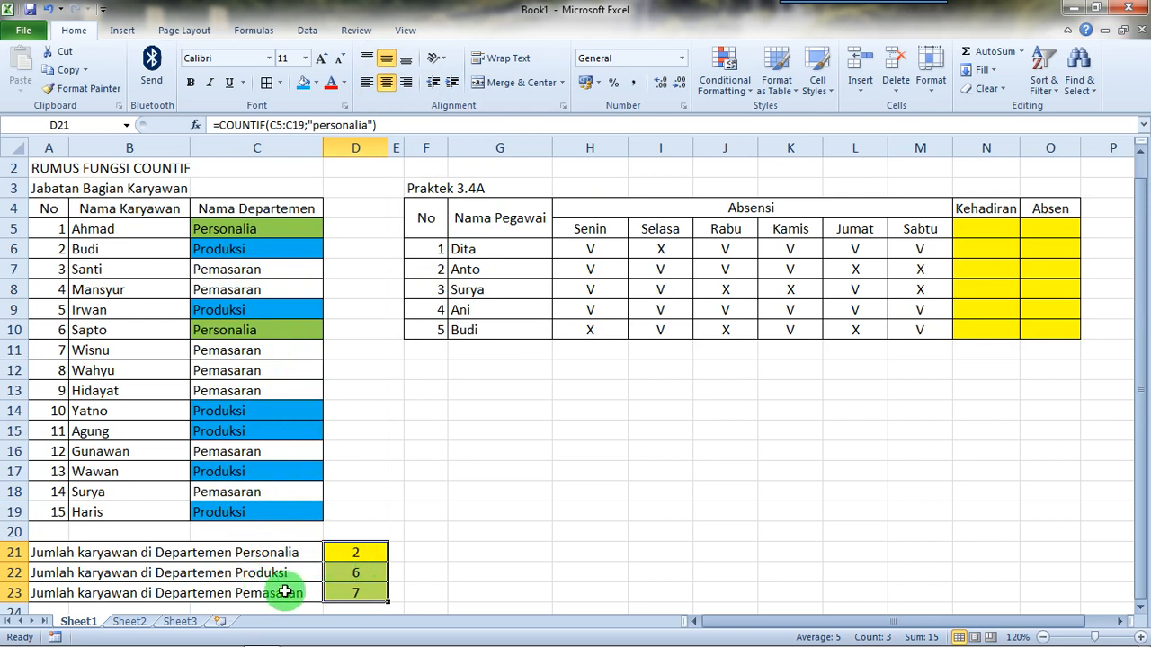
Step: Review the COUNTIF formulas in D21, D22 and D23
left_click(367, 551)
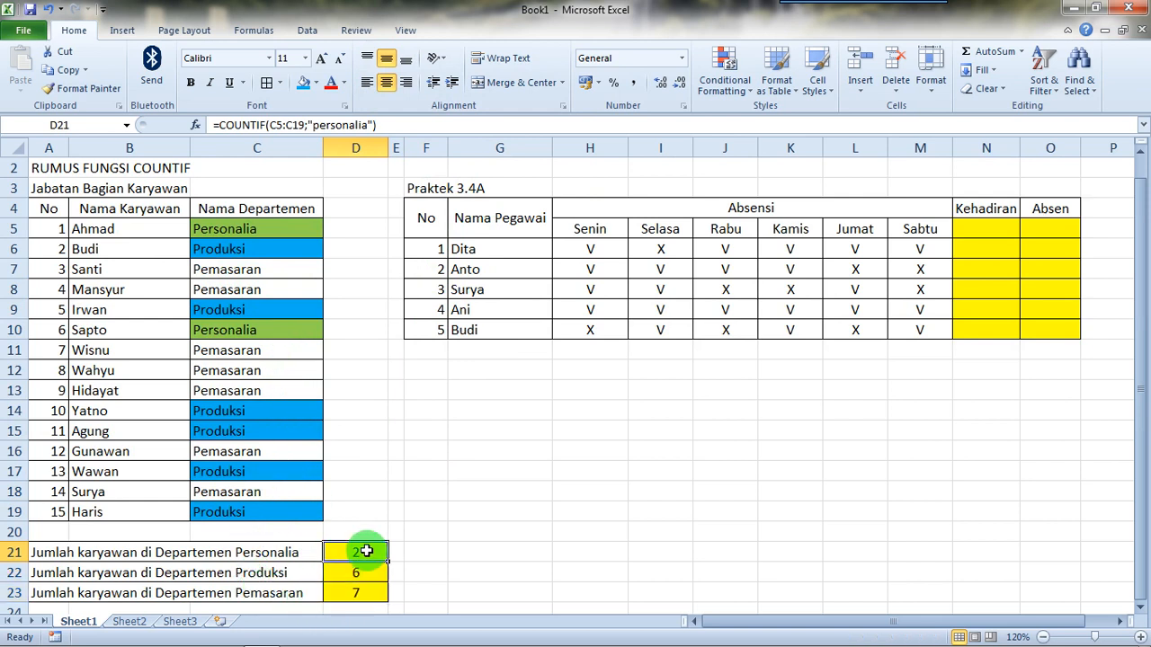
left_click(357, 573)
left_click(357, 594)
left_click(359, 573)
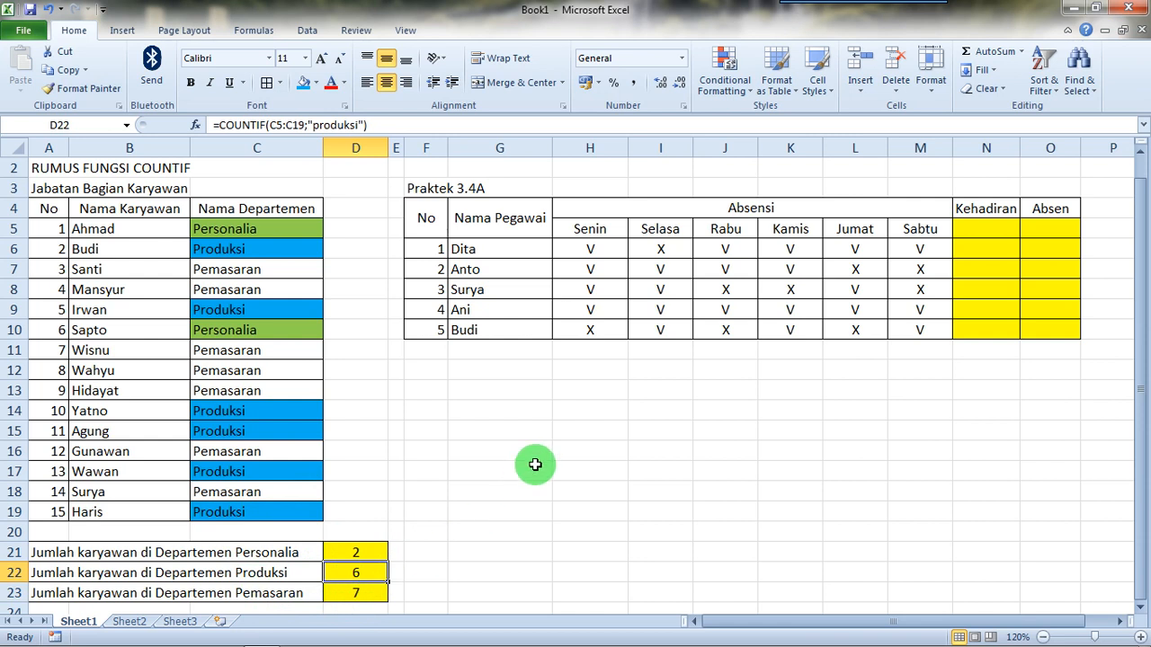
left_click(632, 472)
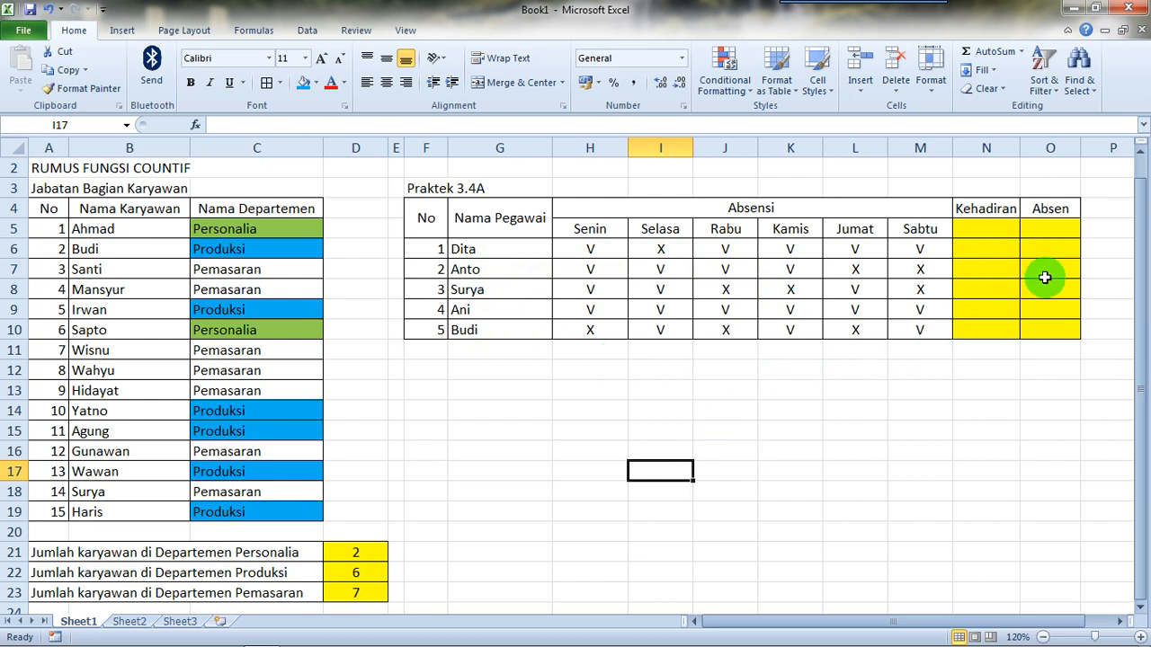
Step: Enter the note "lambang V tanda kehadiran" in G12, below the attendance table
left_click(541, 371)
type("I")
type("ambang V")
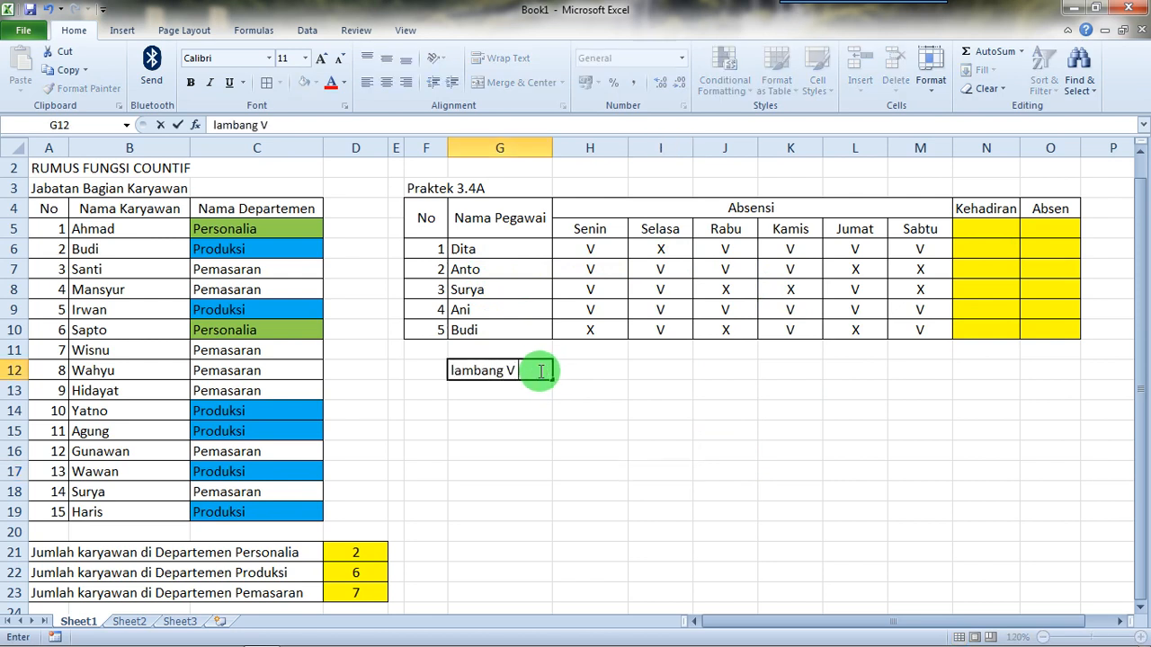
type(" tanda kehadi")
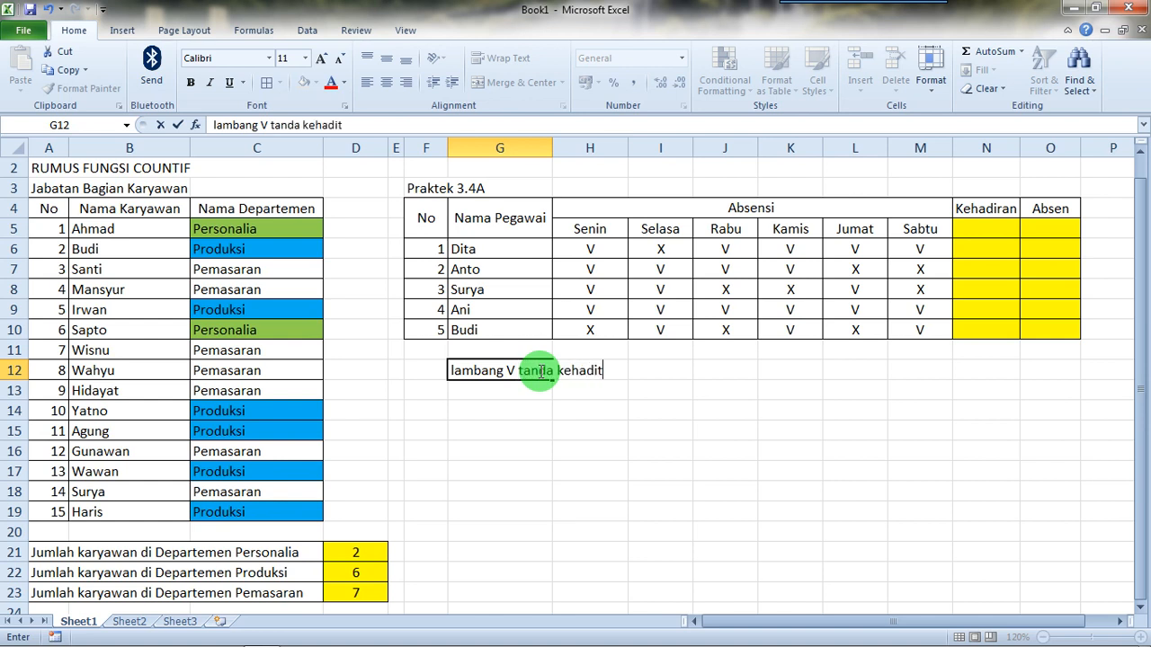
type("ran")
key("Return")
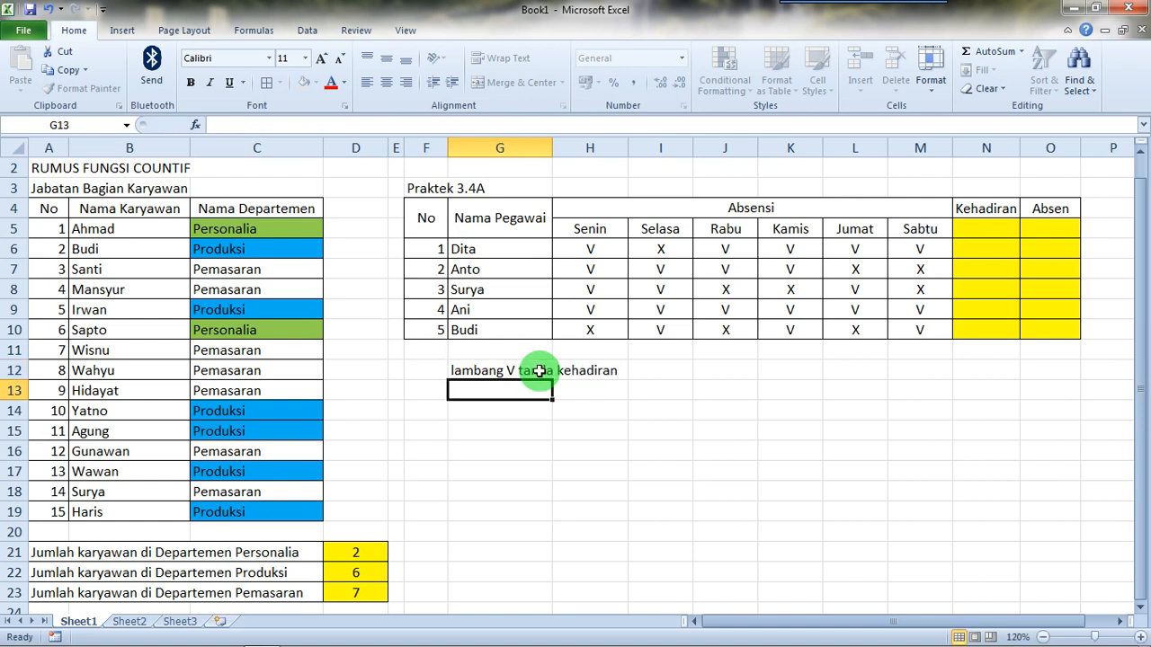
Step: Enter the note "lambang X tanda absen" in G13, directly under the V note
type("lamba")
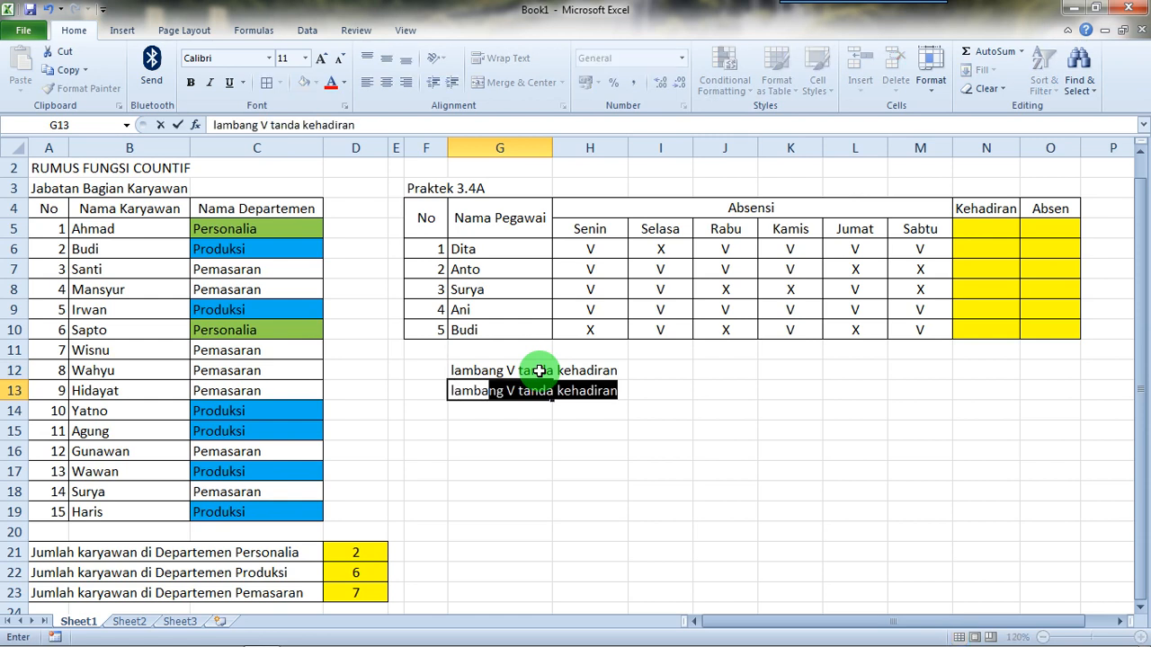
type("ng X")
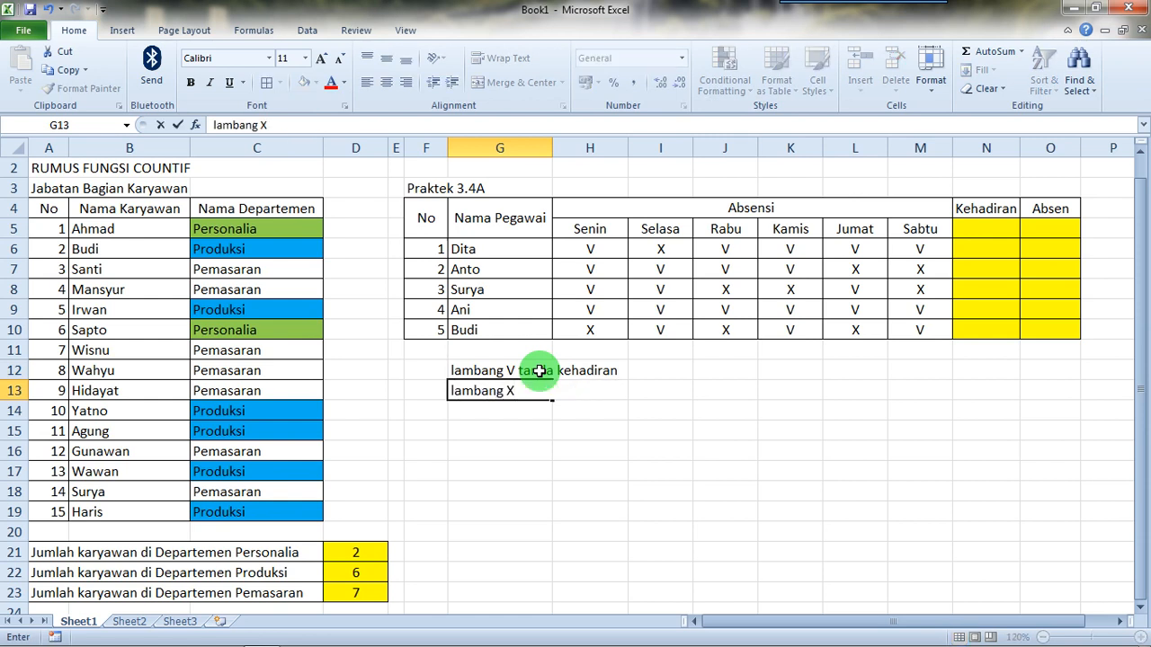
type(" tanda absen")
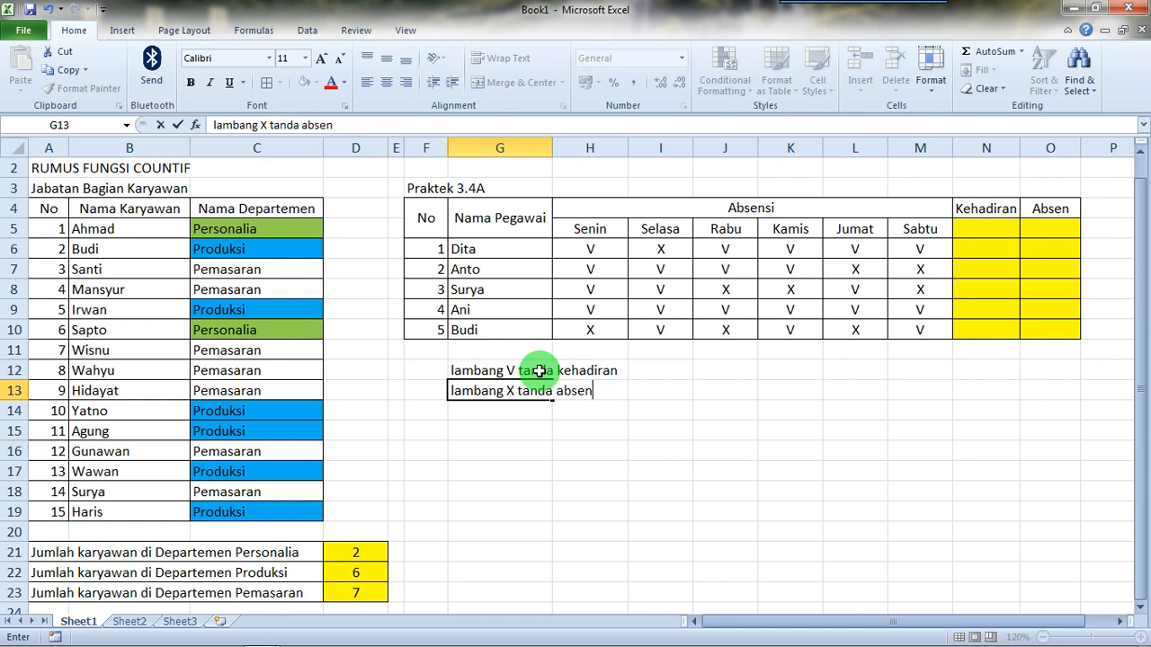
key("Return")
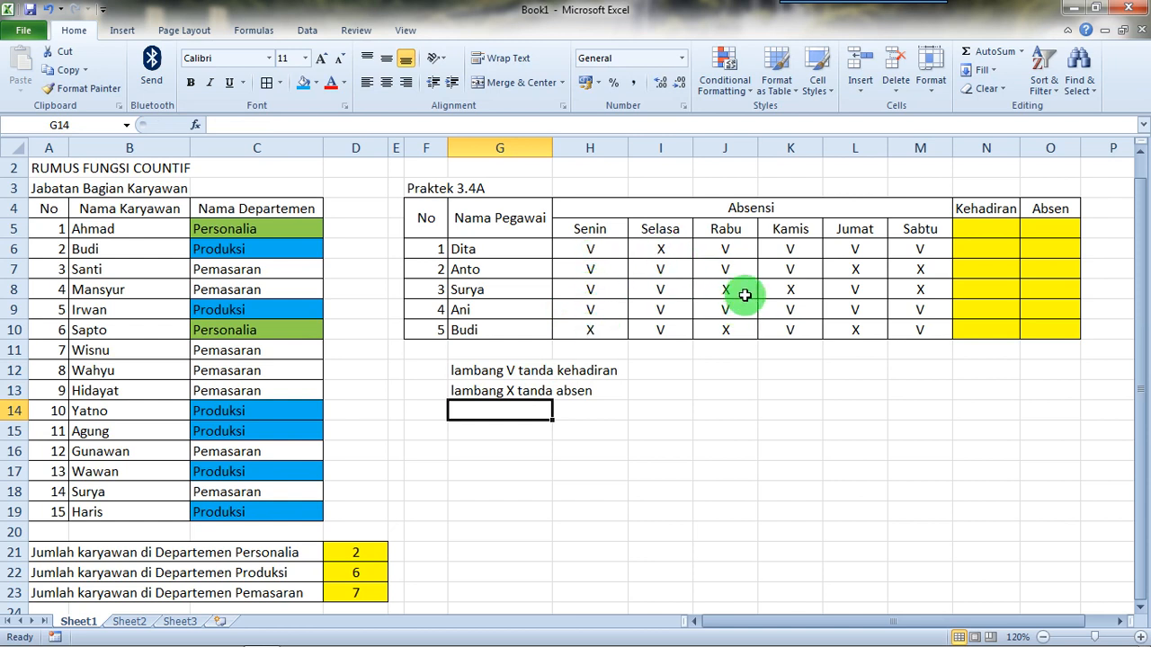
Step: Enter =COUNTIF(H6:M6;"v") in N6 to count the first employee's attendance marks in the Kehadiran column
left_click(987, 251)
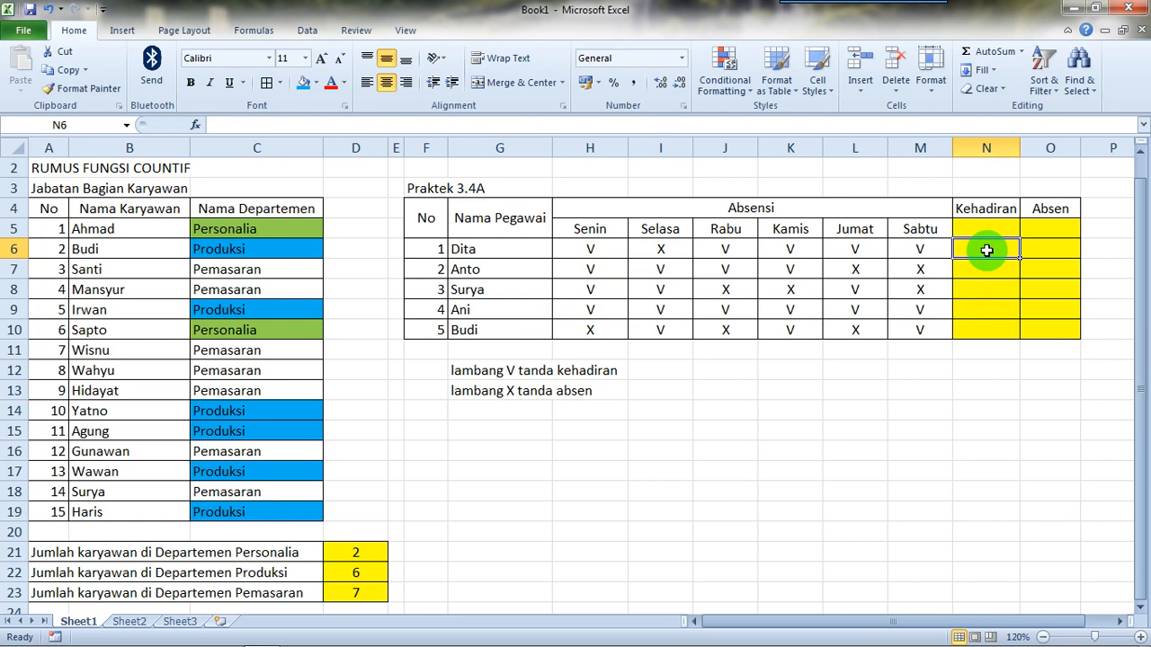
type("=co")
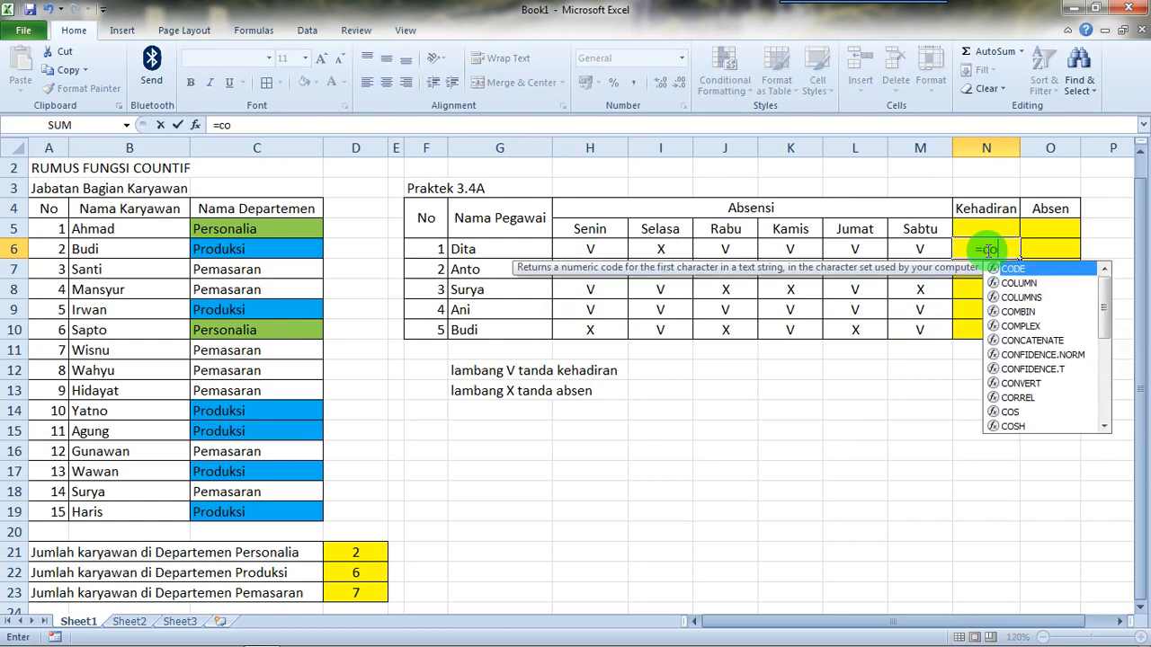
type("untif(")
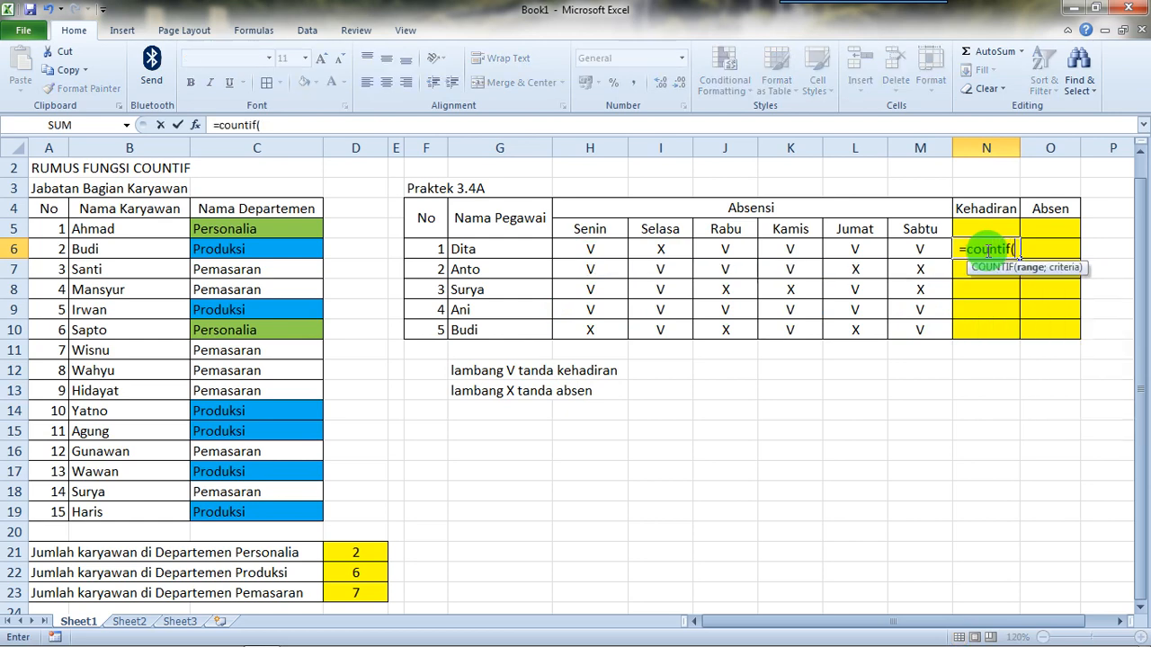
left_click(592, 249)
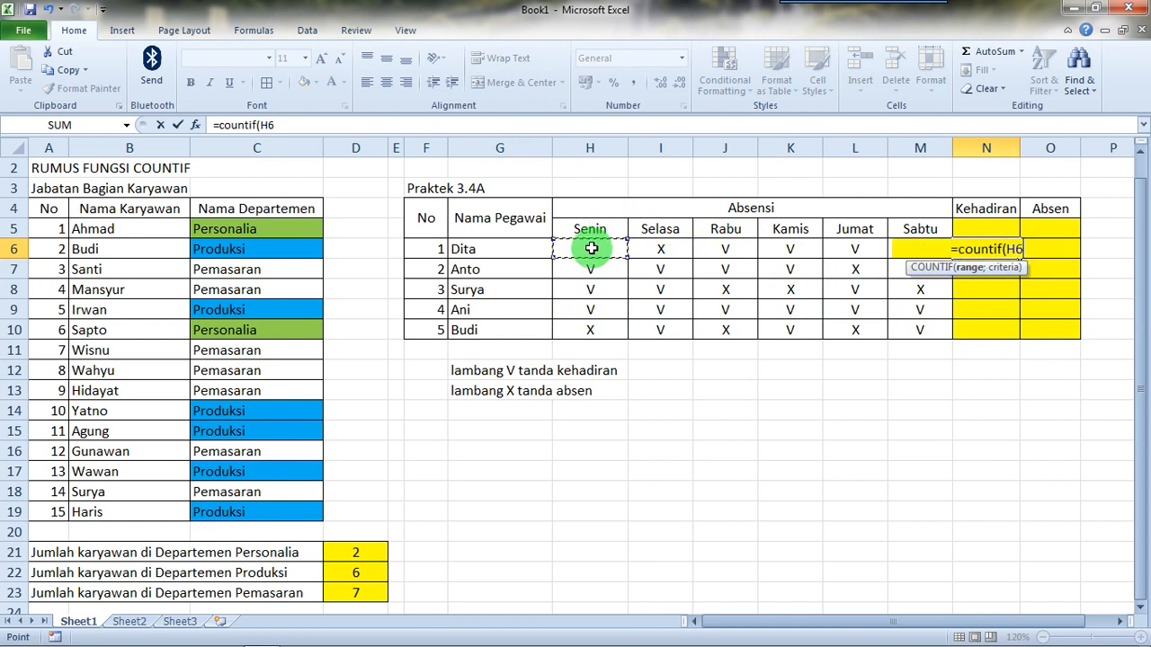
left_click_drag(599, 248, 915, 250)
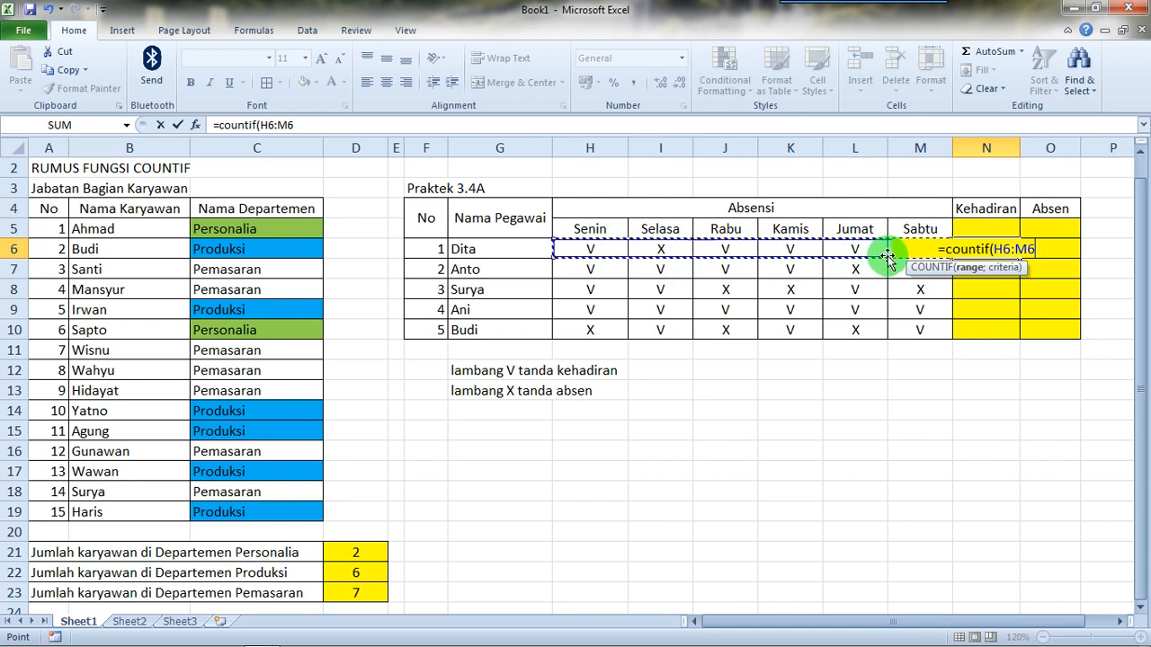
type(";")
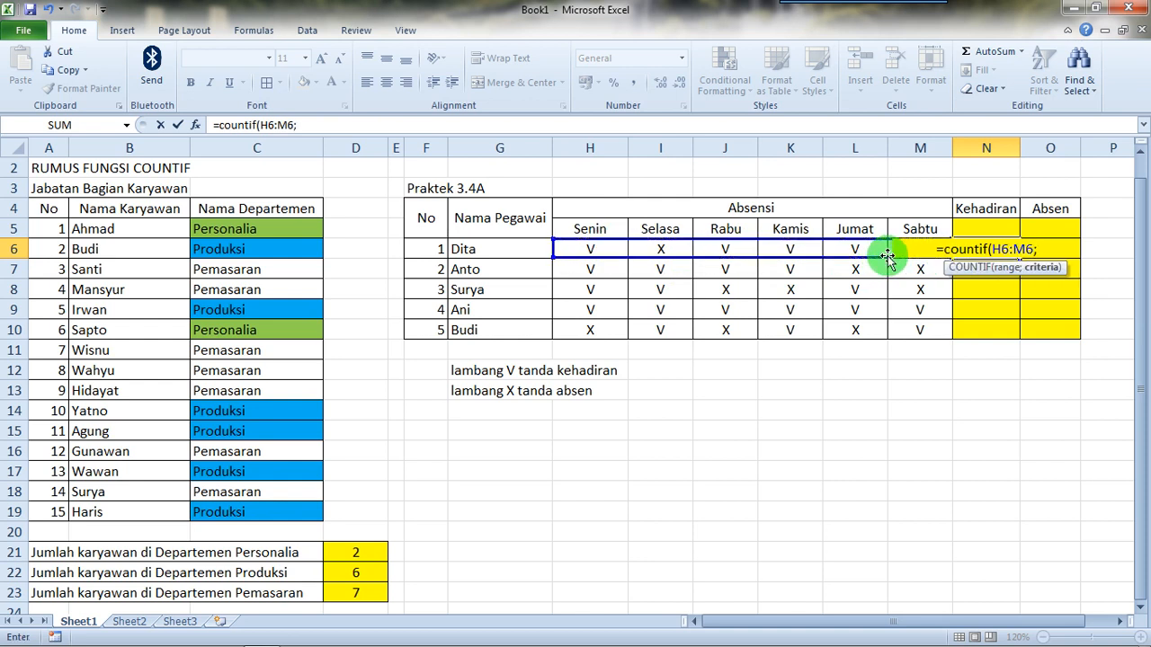
type("\"")
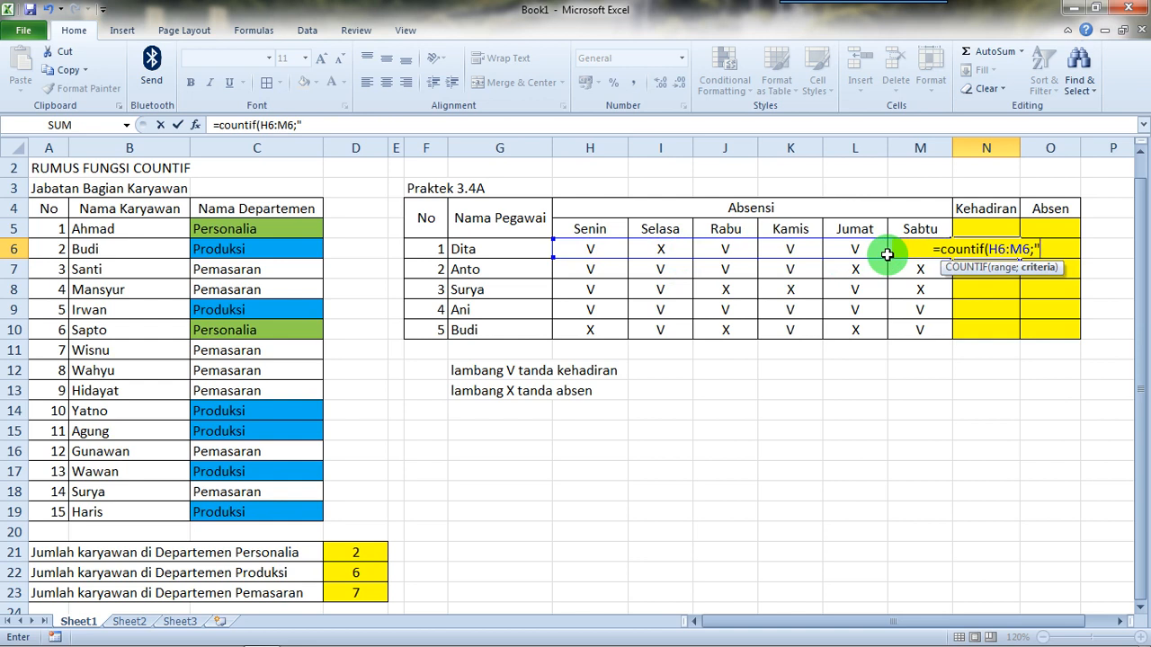
type("v")
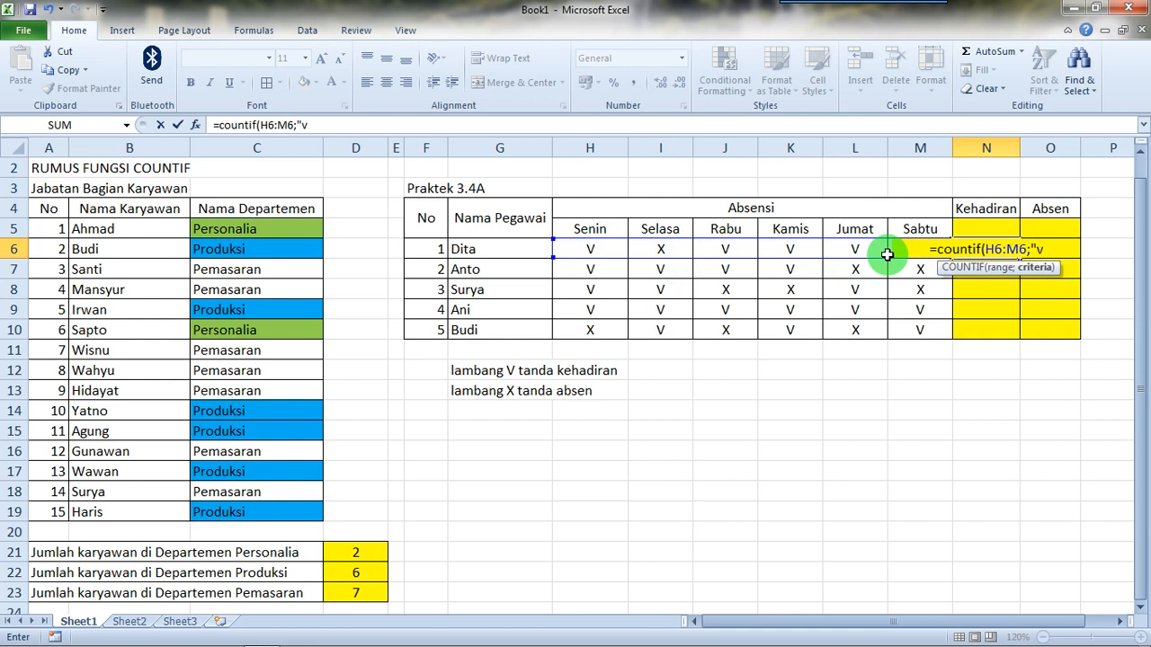
type("\"")
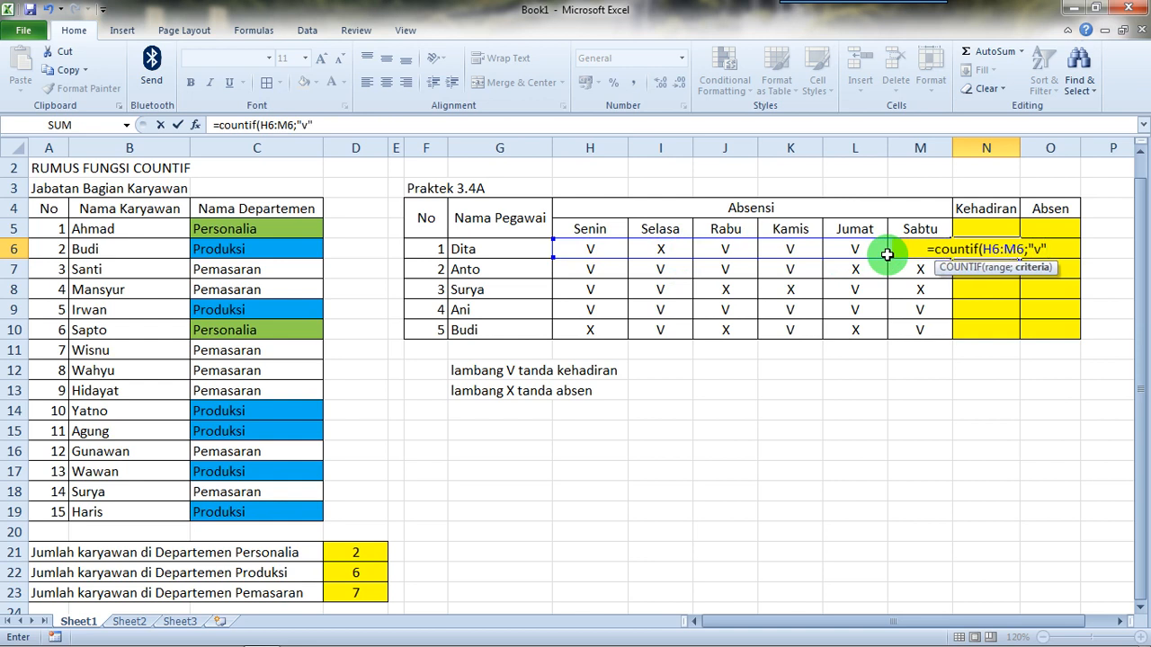
type(")")
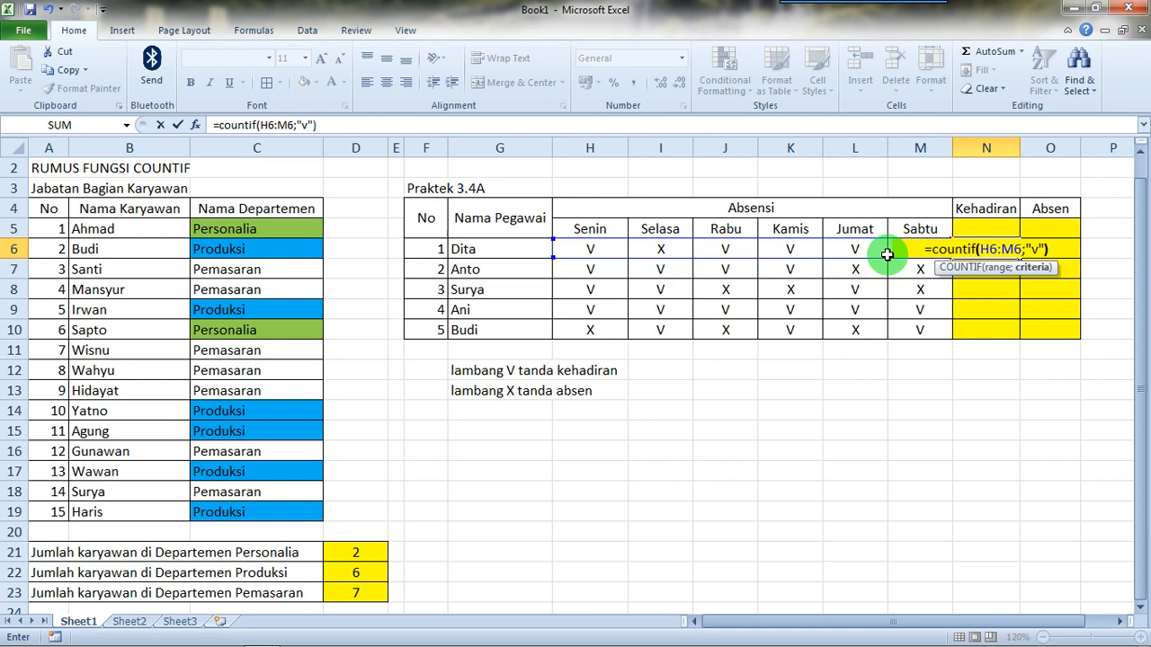
key("Return")
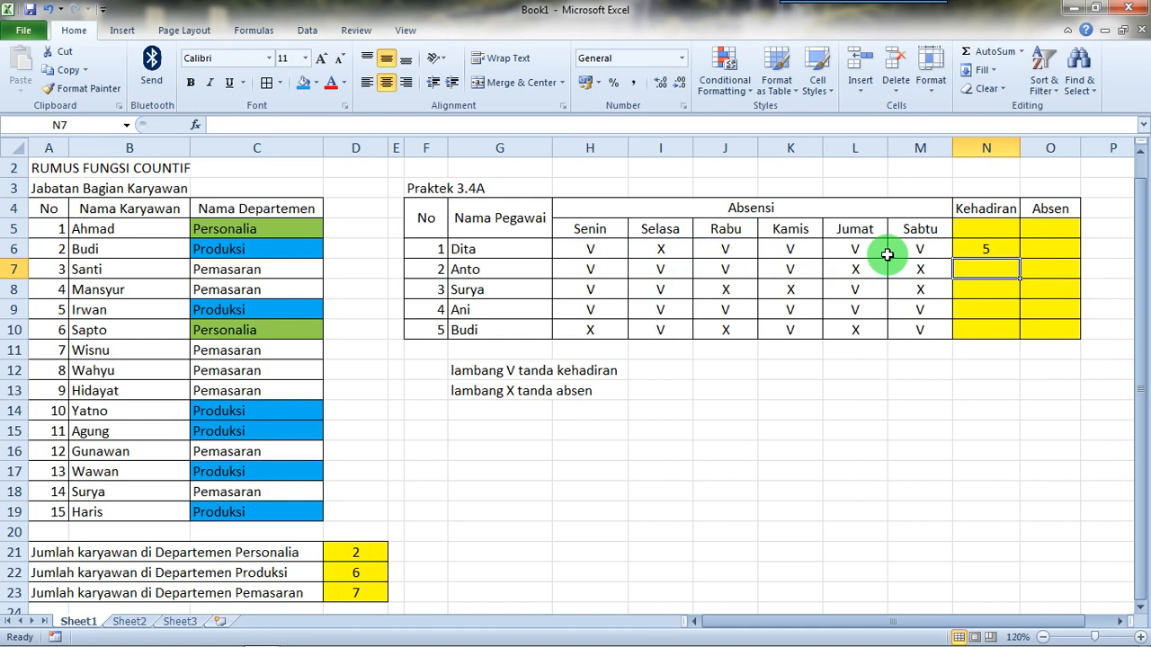
Step: Copy the attendance formula from N6 down through N10 for the remaining employees
left_click(973, 254)
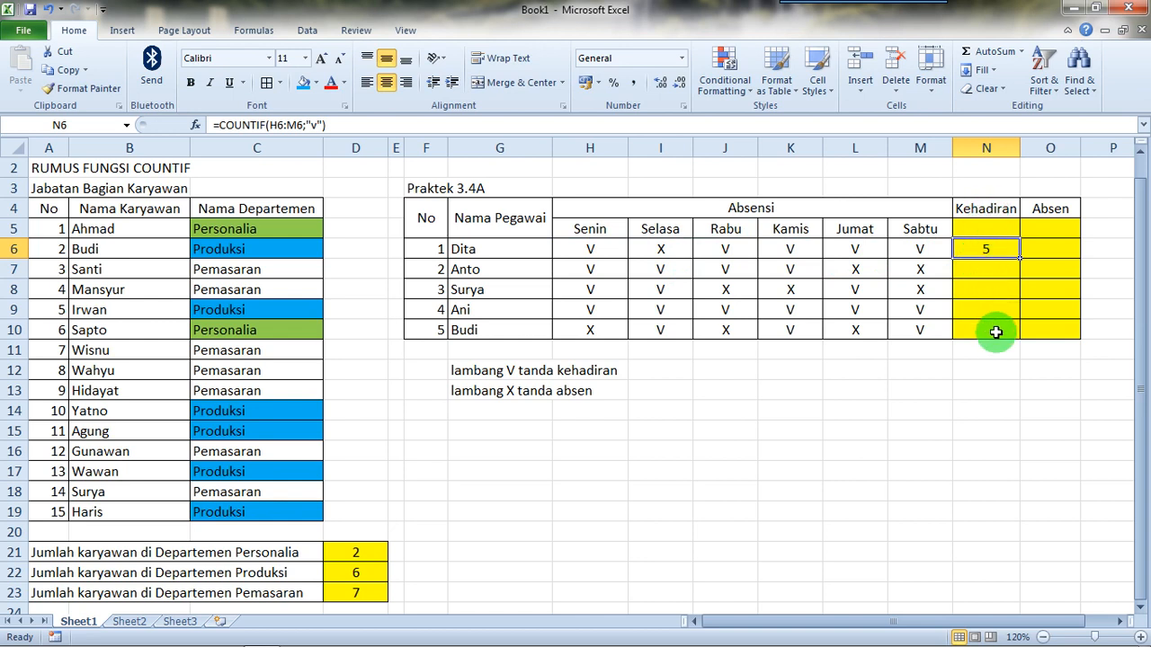
left_click(1022, 259)
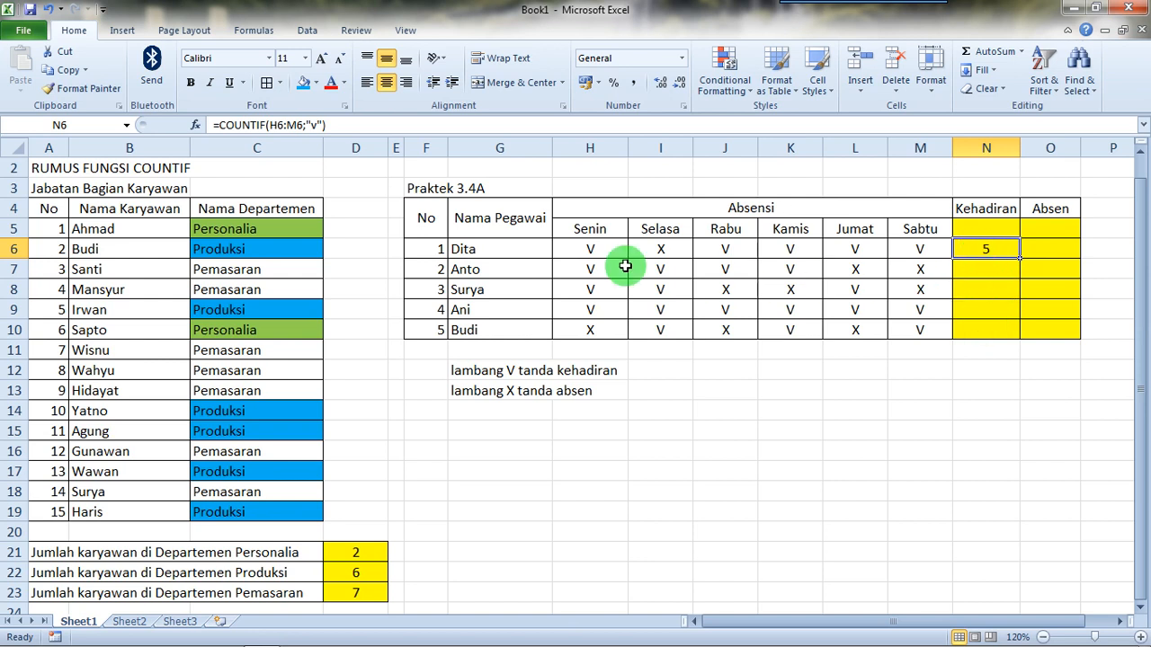
left_click(314, 126)
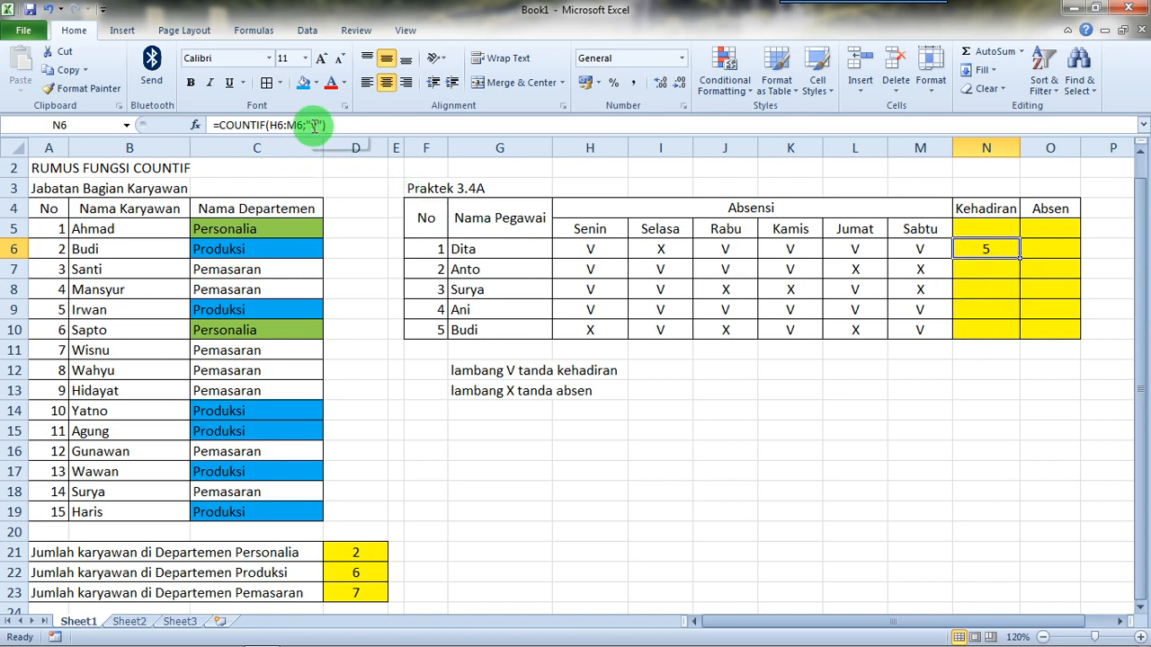
double_click(314, 126)
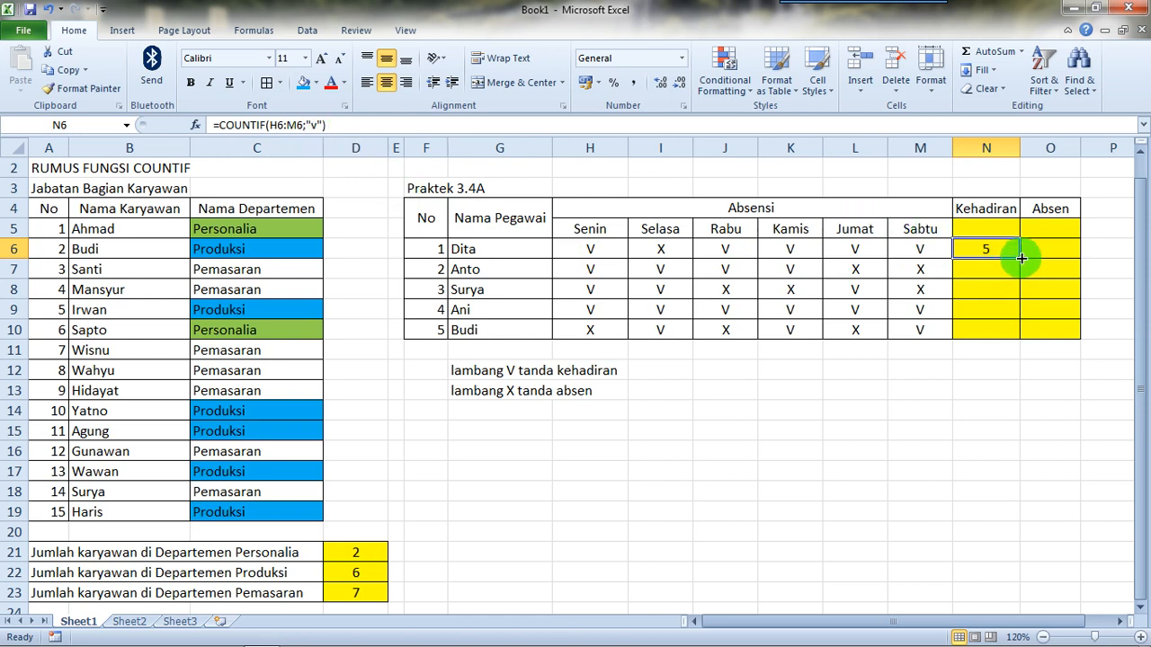
left_click_drag(1022, 258, 1021, 335)
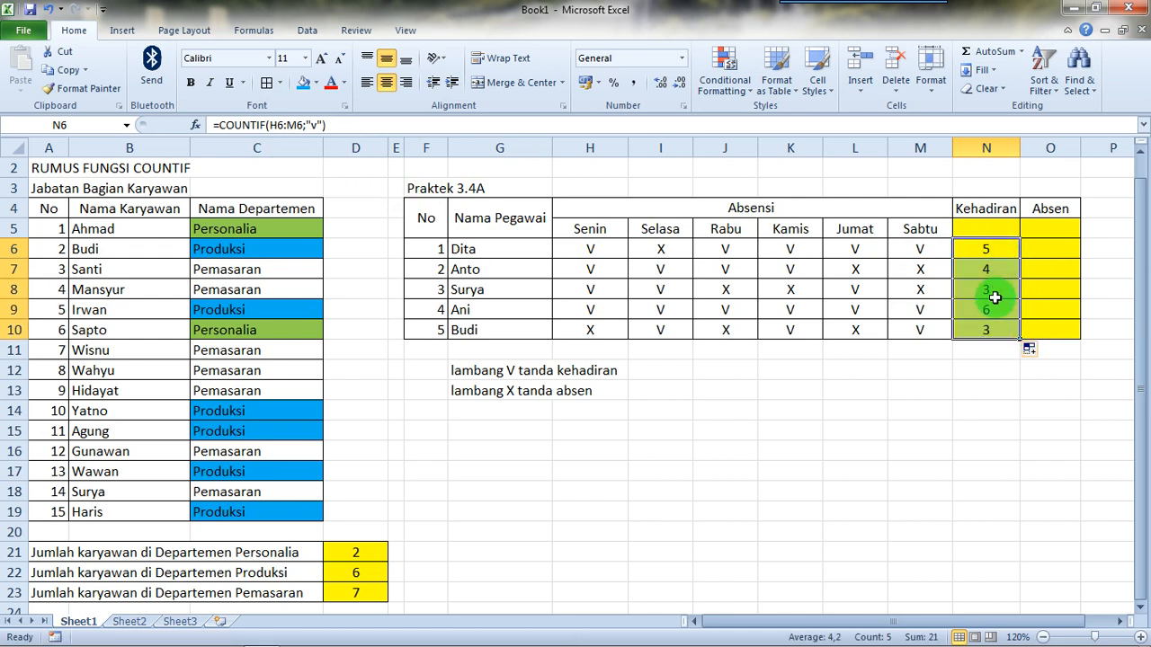
Step: Enter =COUNTIF(H6:M6;"x") in O6 to count the first employee's absence marks in the Absen column
left_click(1055, 242)
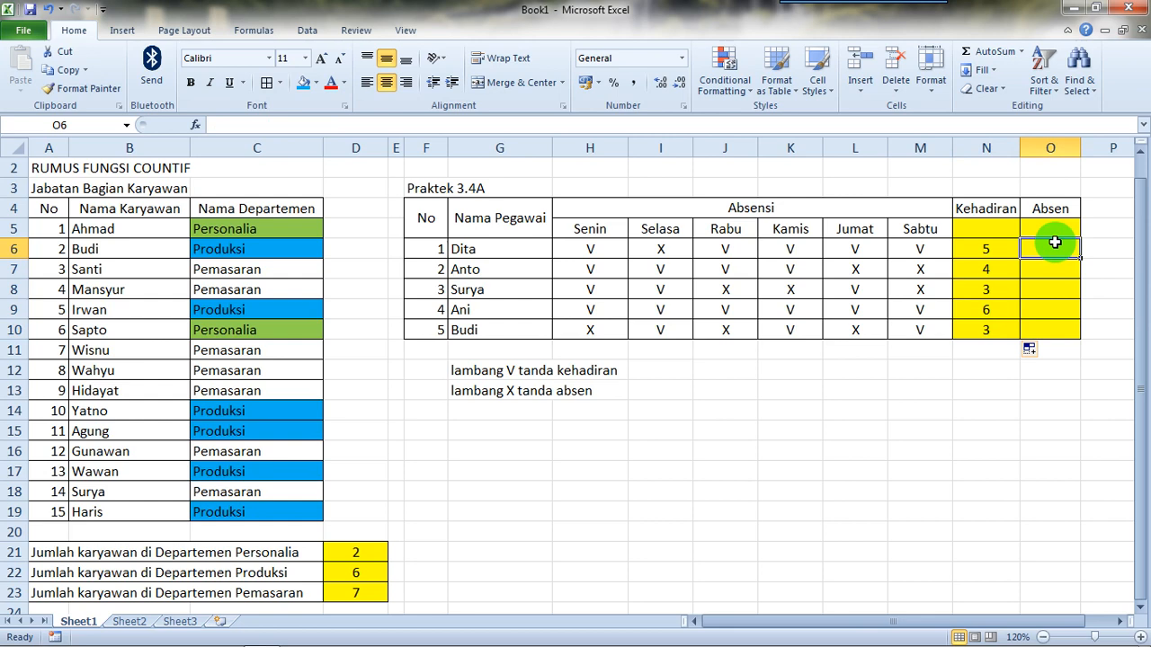
type("=countig")
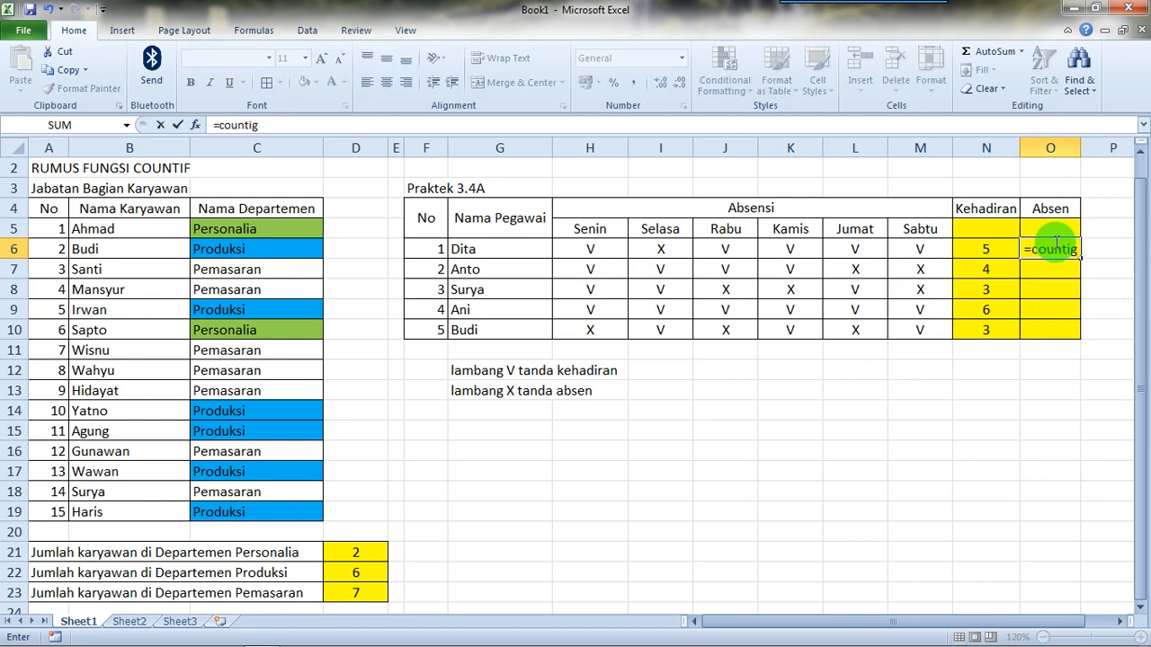
key("BackSpace")
type("f(")
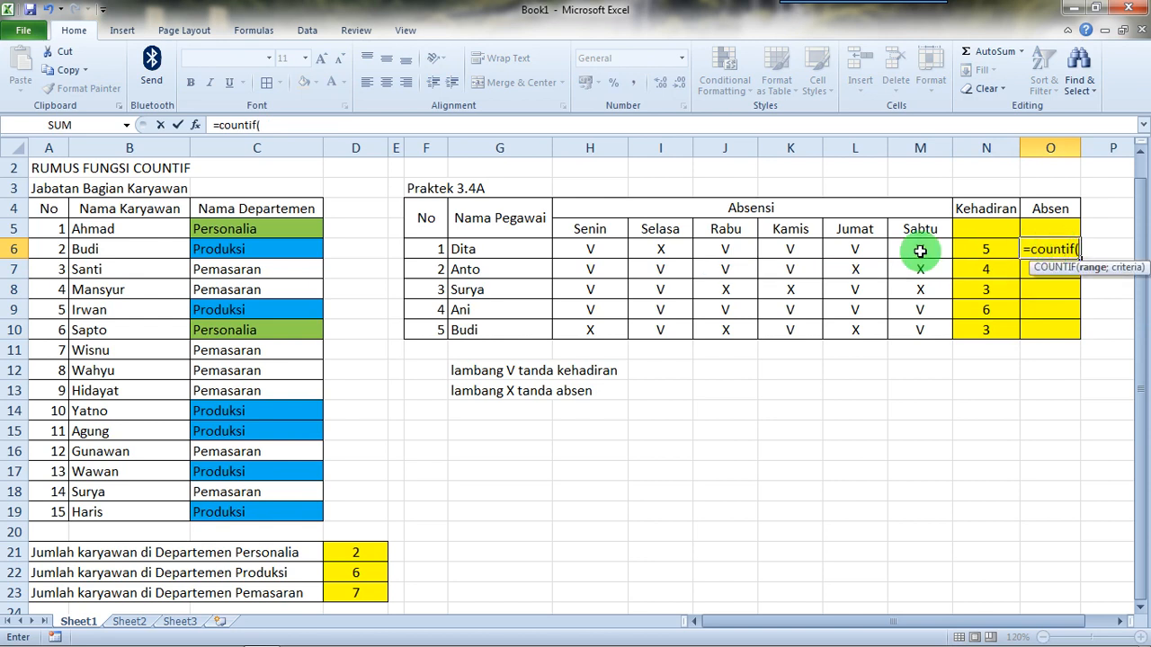
left_click(605, 250)
left_click_drag(605, 250, 909, 246)
type(";\"")
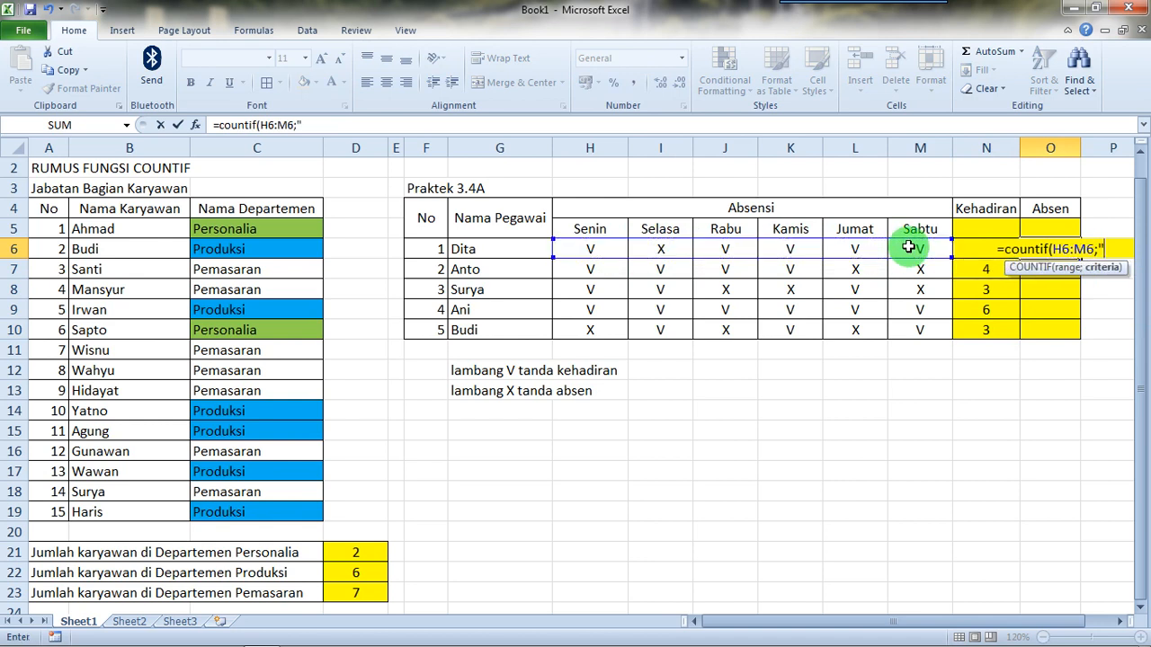
type("x")
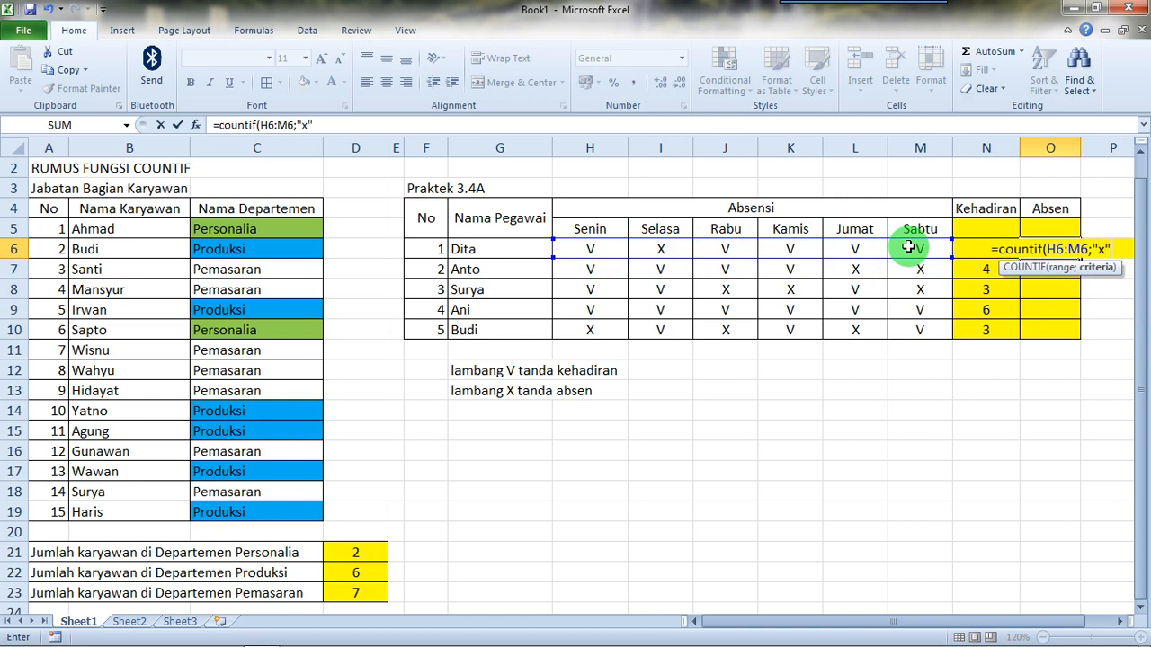
type(")")
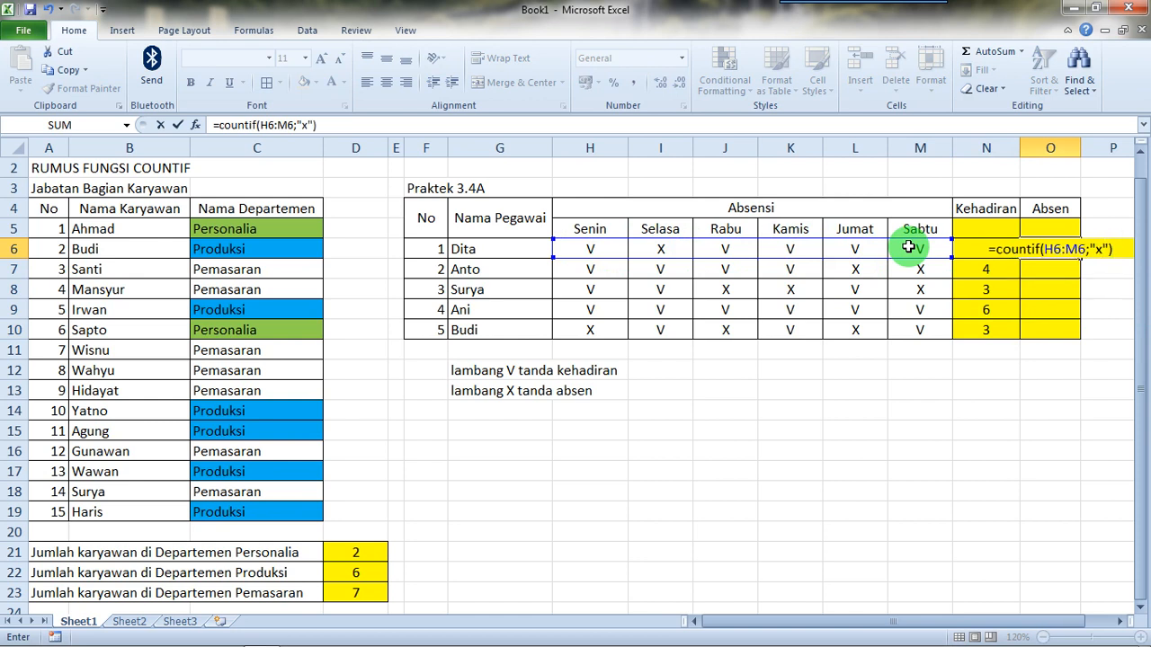
key("Return")
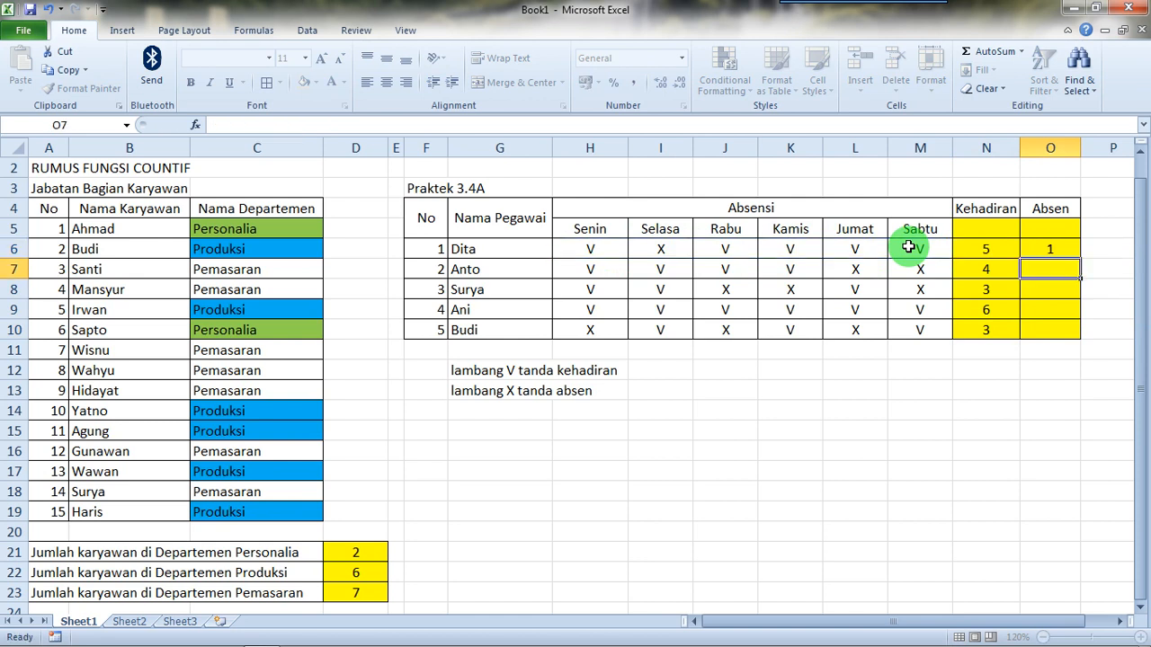
Step: Copy the absence formula from O6 down through O10 for the remaining employees
left_click(1034, 248)
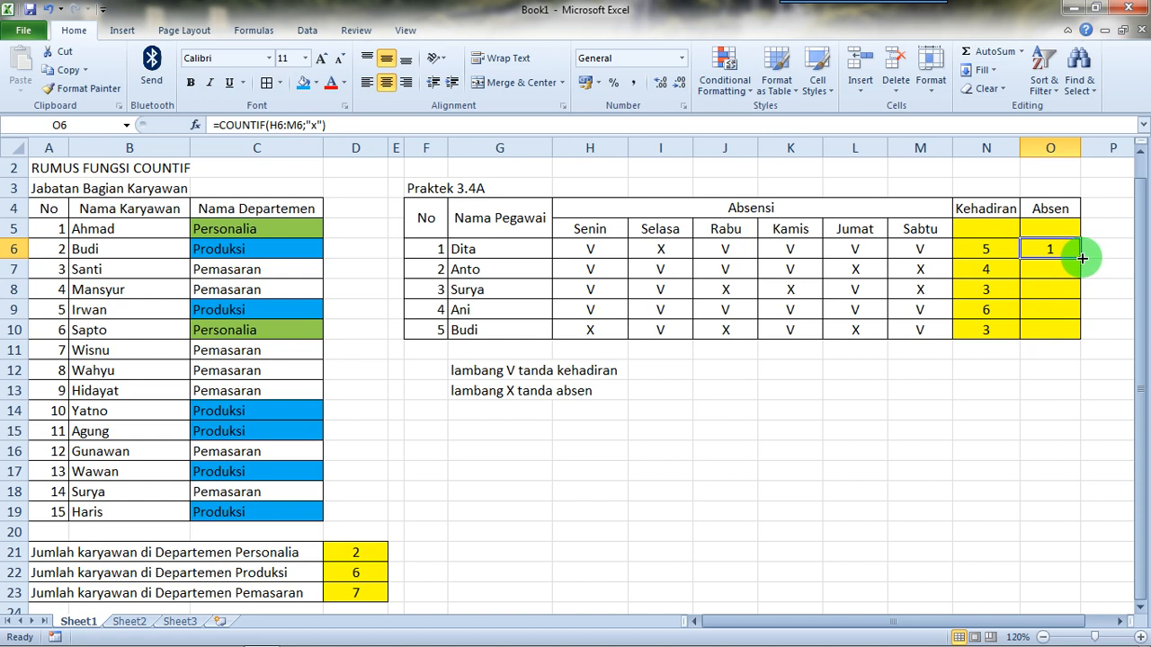
left_click_drag(1083, 259, 1079, 334)
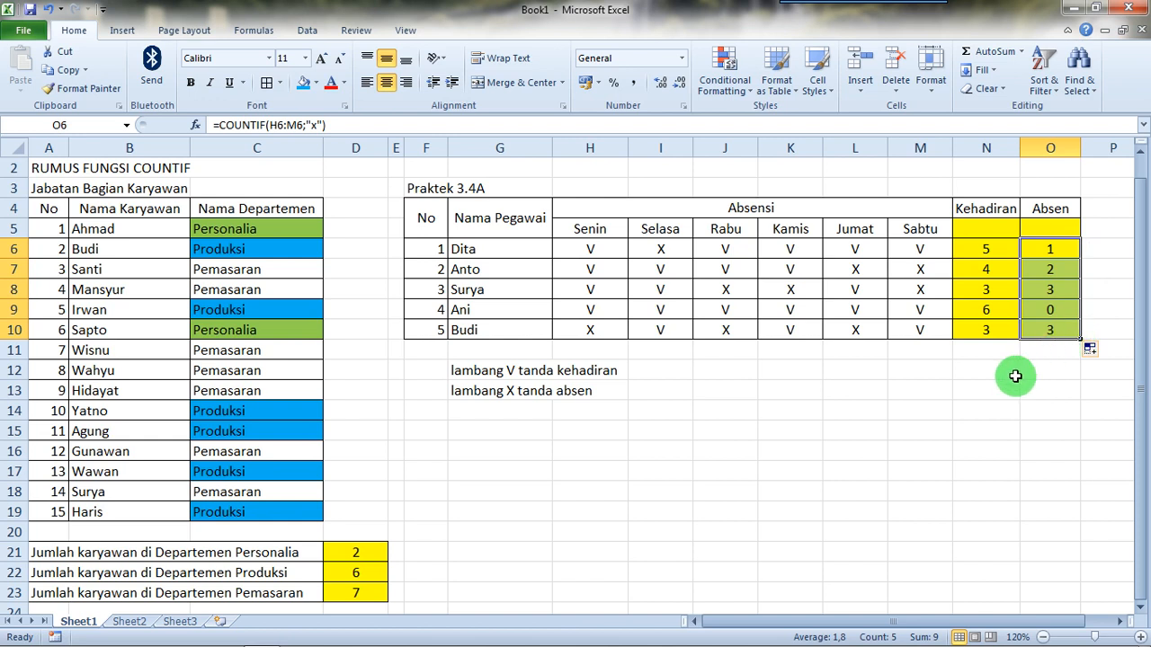
left_click(933, 390)
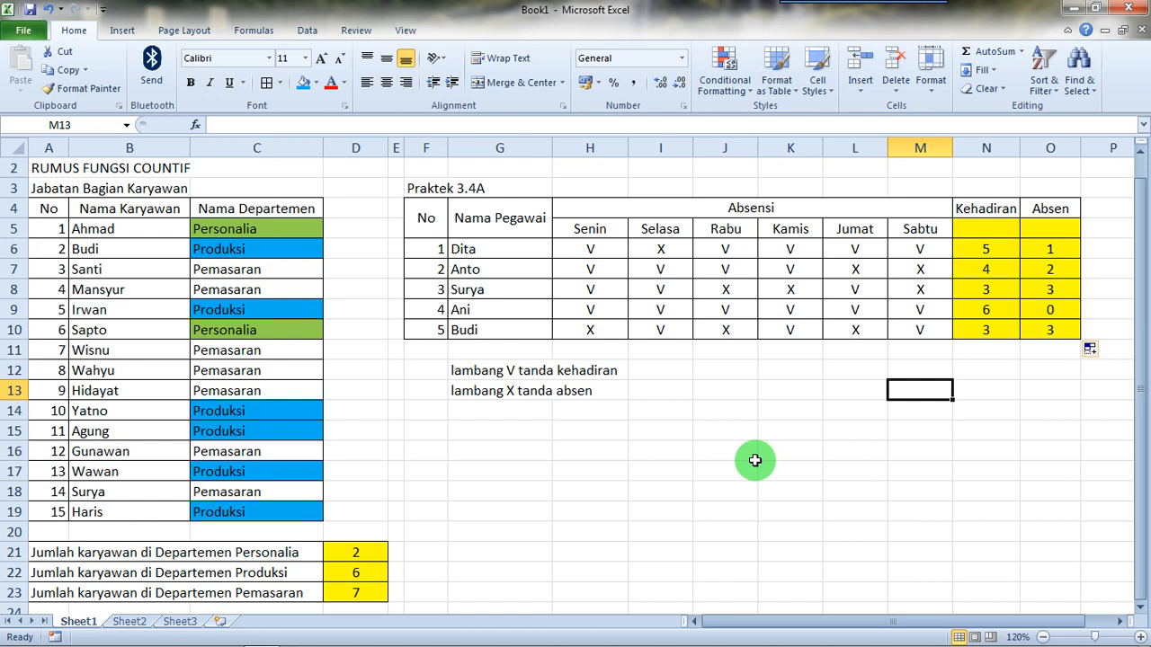
Step: Enter the assignment note "silahkan kalian kerjakan halaman 80, praktek 3.4B" in I16, below the attendance table
left_click(661, 451)
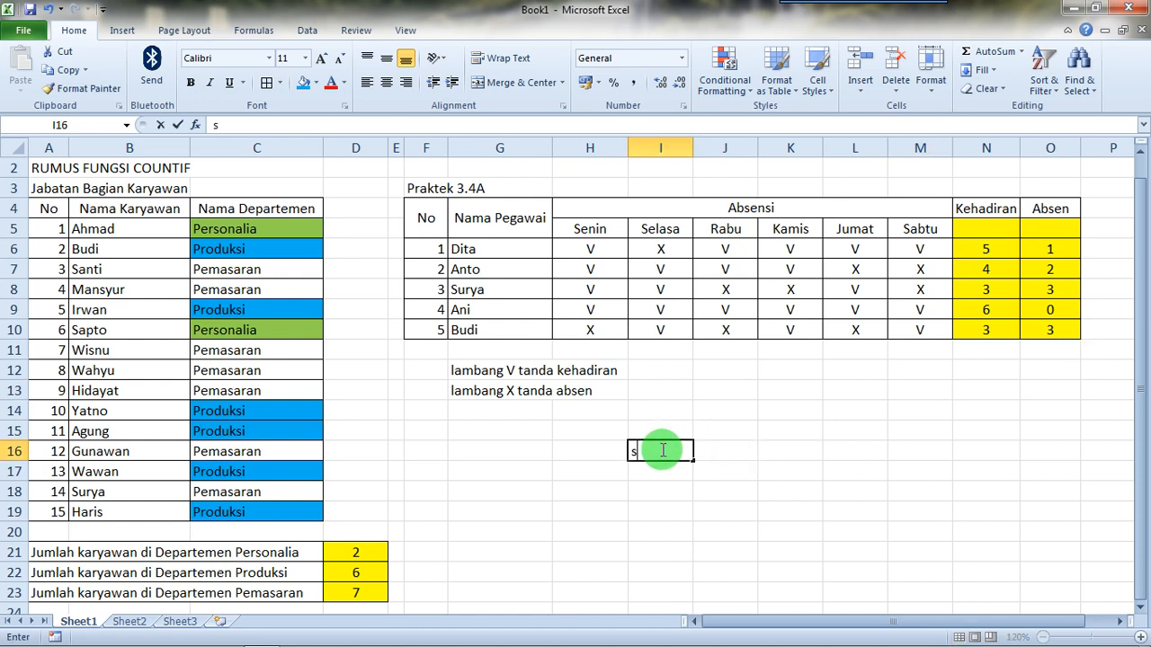
type("silahkan kal")
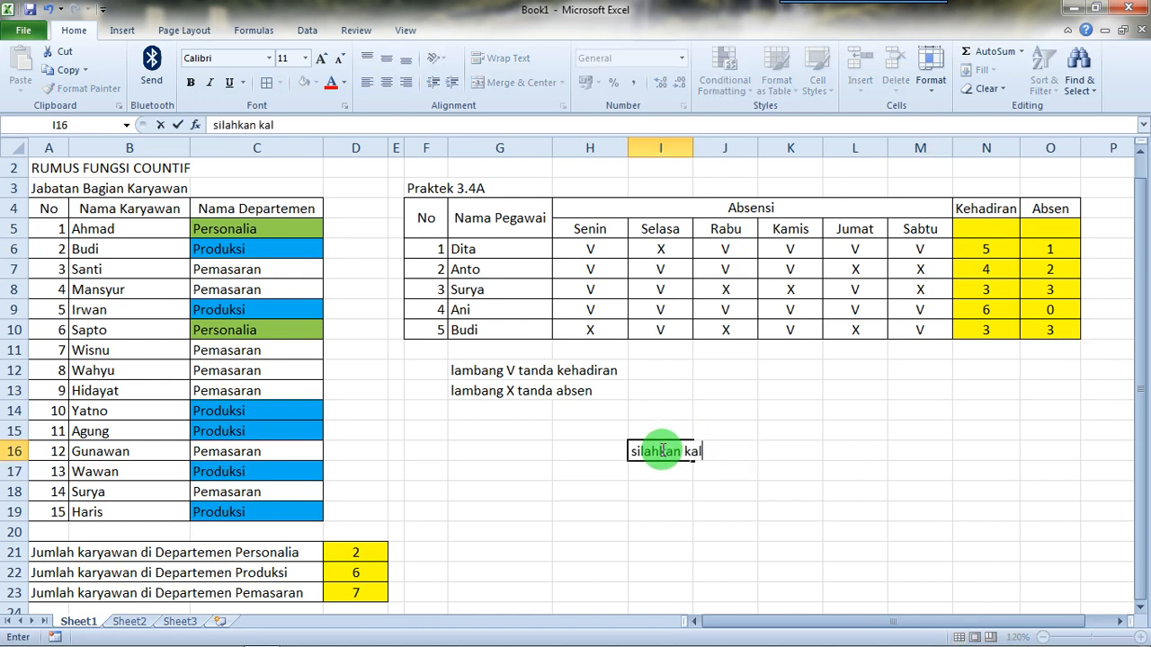
type("ian kerjak")
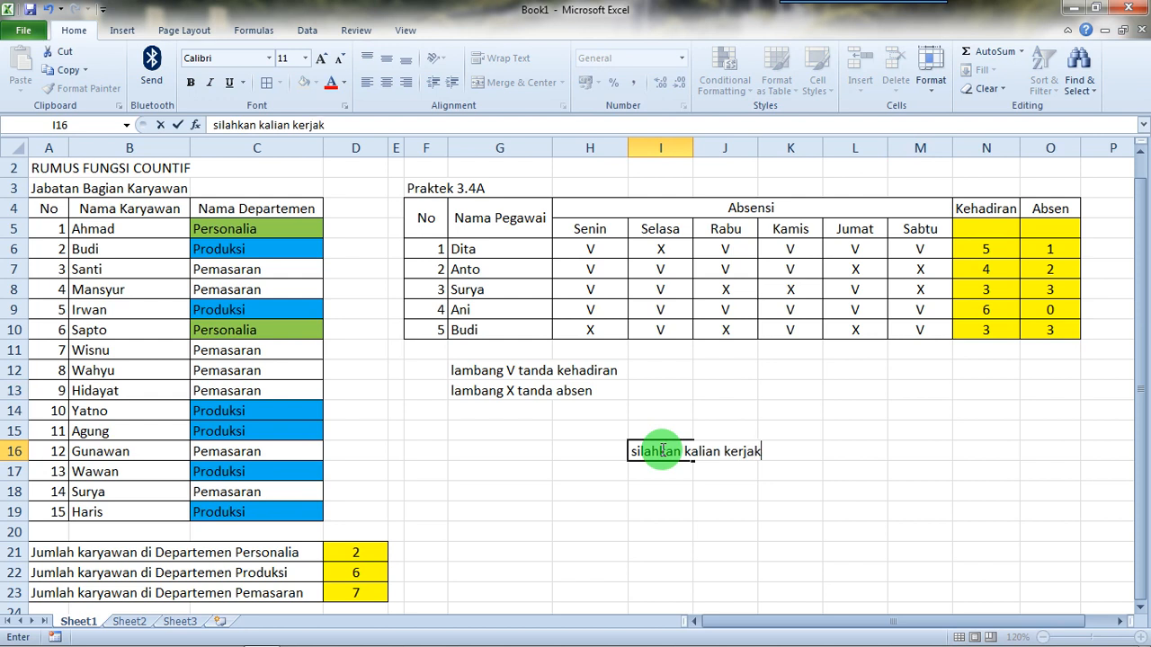
type("an halam")
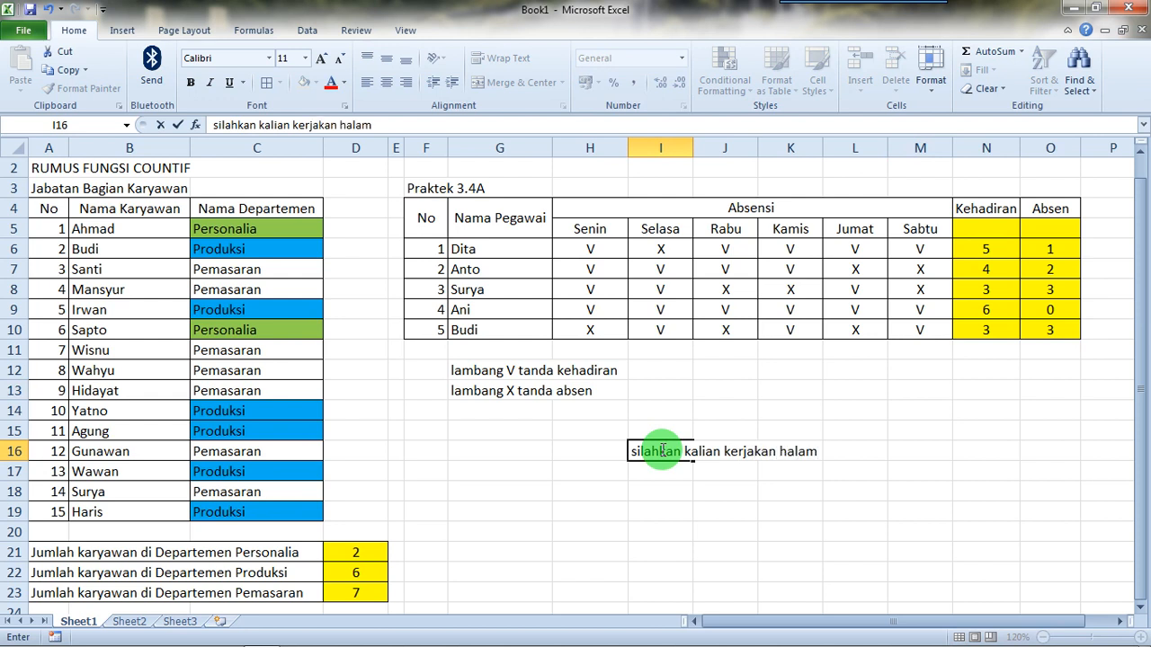
type("an 80, praktek ")
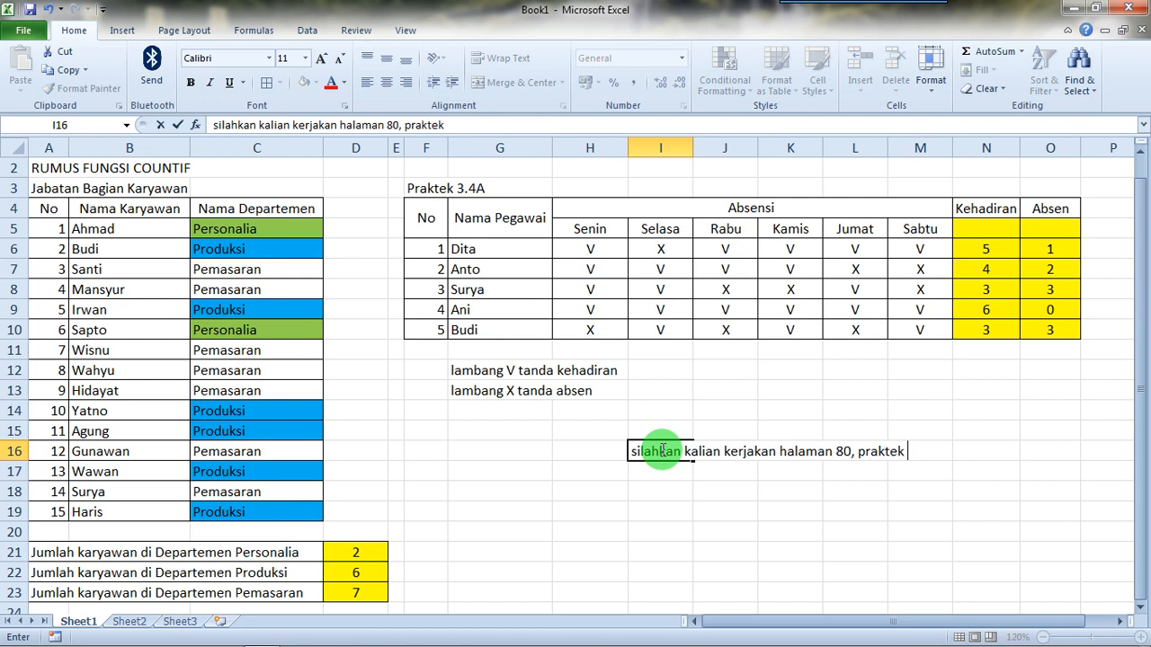
type("3.4B")
key("Return")
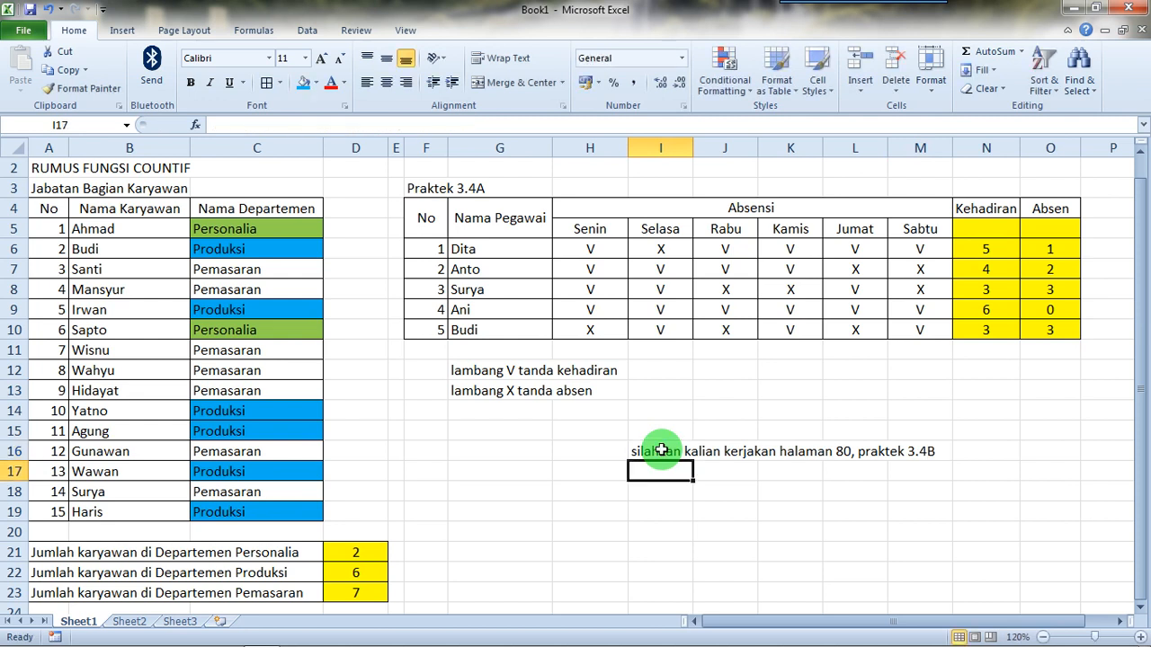